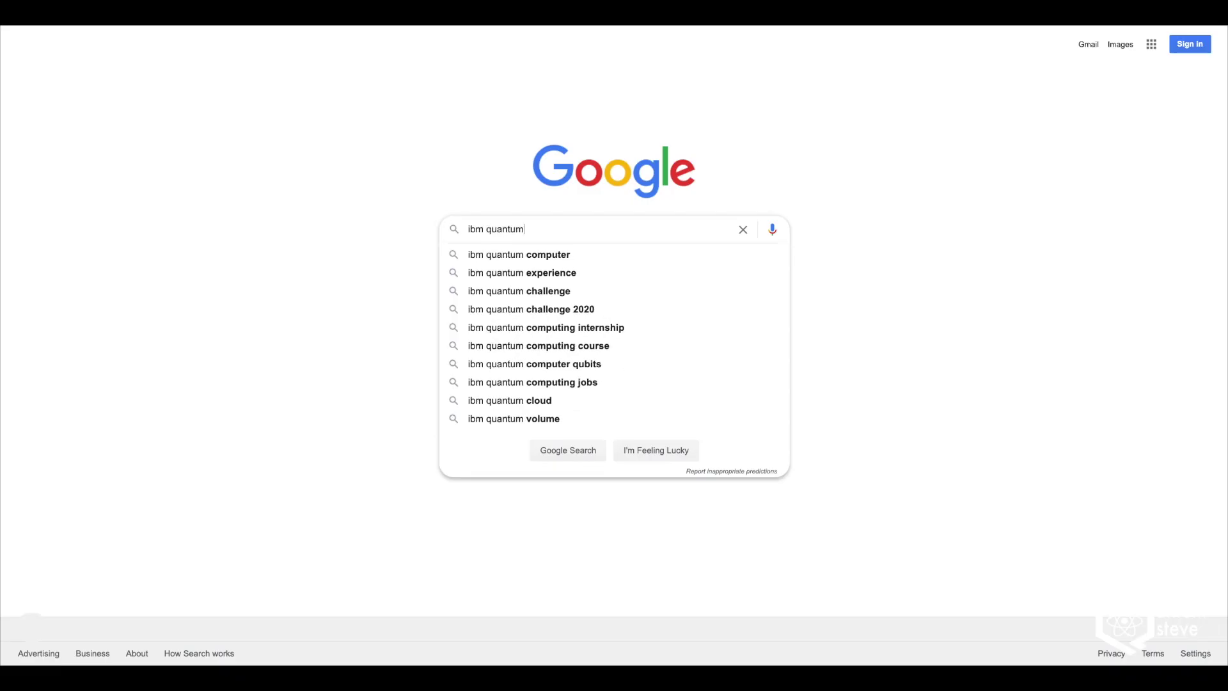
# - Run the Google search for 'ibm quantum'
pyautogui.press('Return')
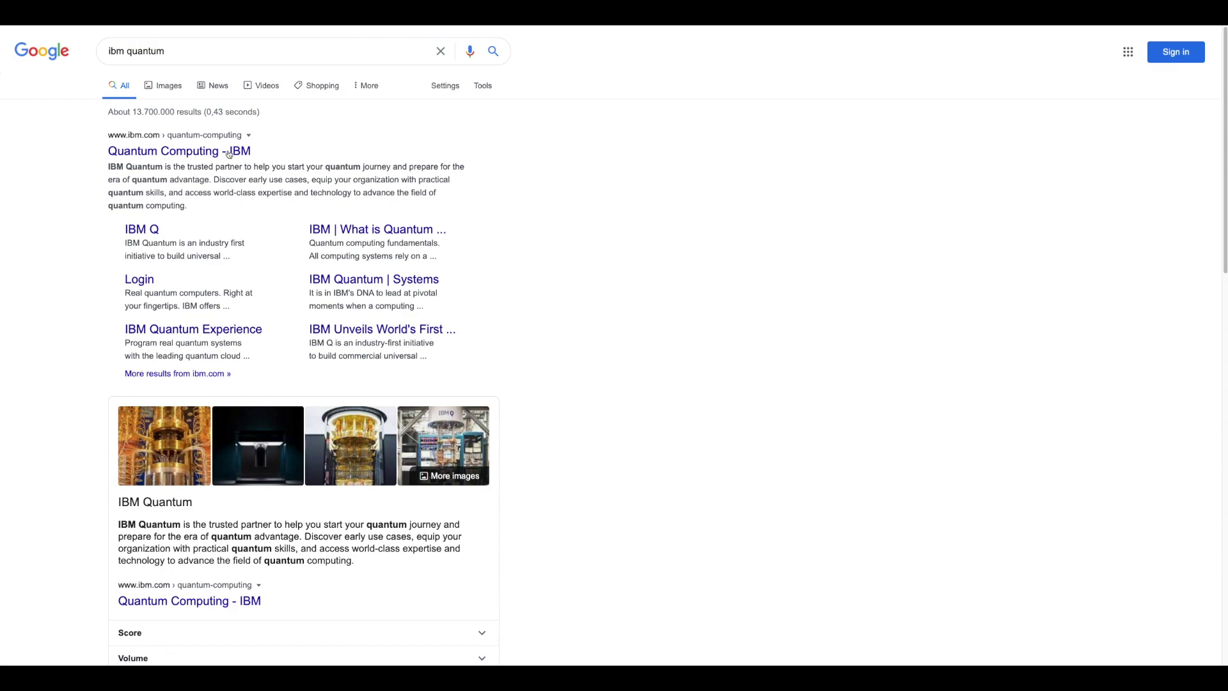
# - Open the 'Quantum Computing - IBM' result and scroll through the IBM Quantum home page
pyautogui.click(229, 152)
pyautogui.scroll(-2, 229, 152)
pyautogui.scroll(-5, 229, 153)
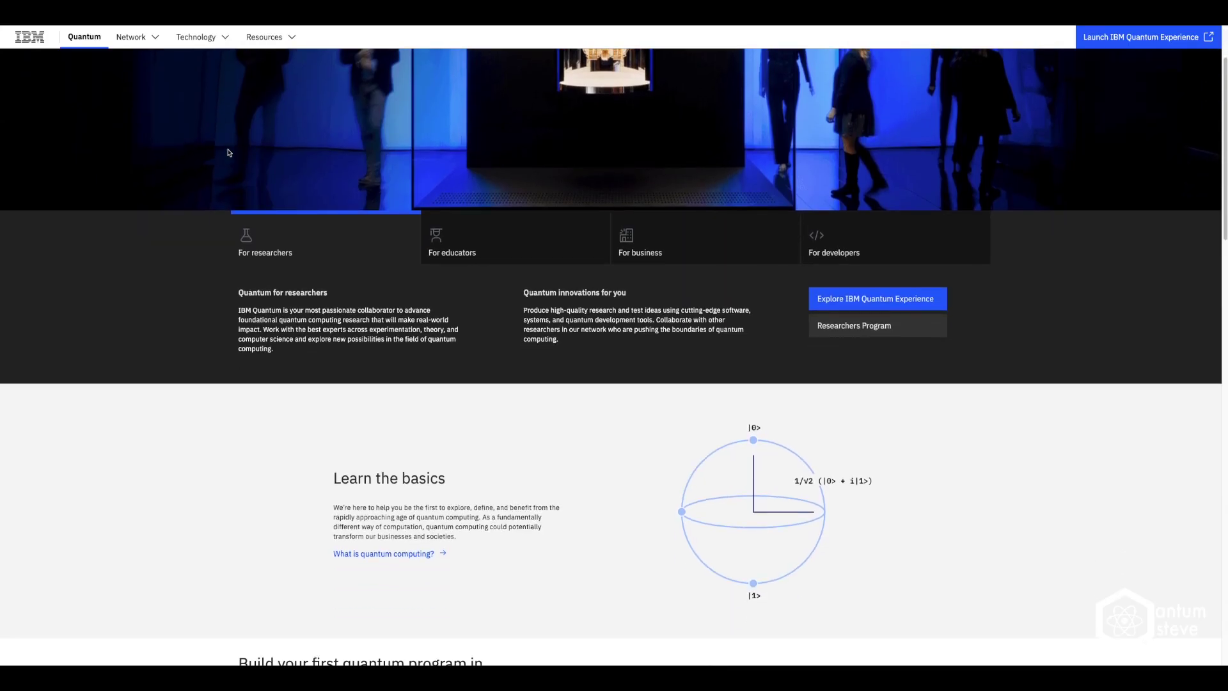
pyautogui.scroll(-6, 229, 152)
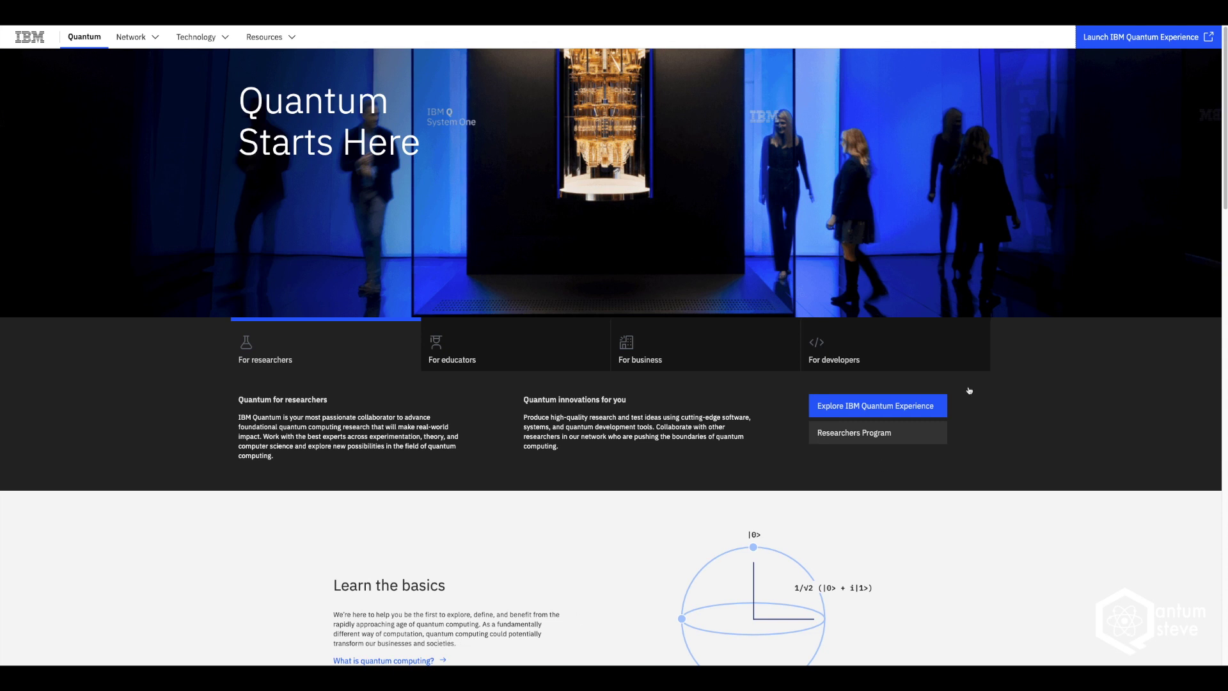
# - Launch IBM Quantum Experience and sign in with a Google account
pyautogui.click(1128, 42)
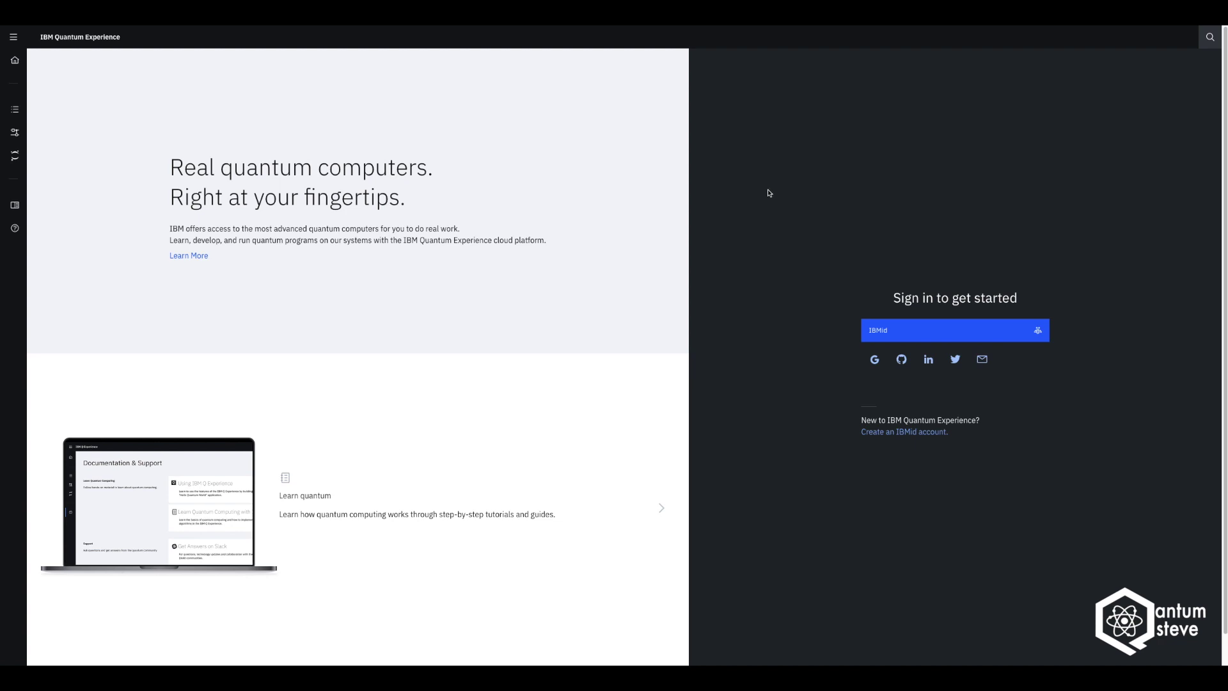
pyautogui.click(875, 360)
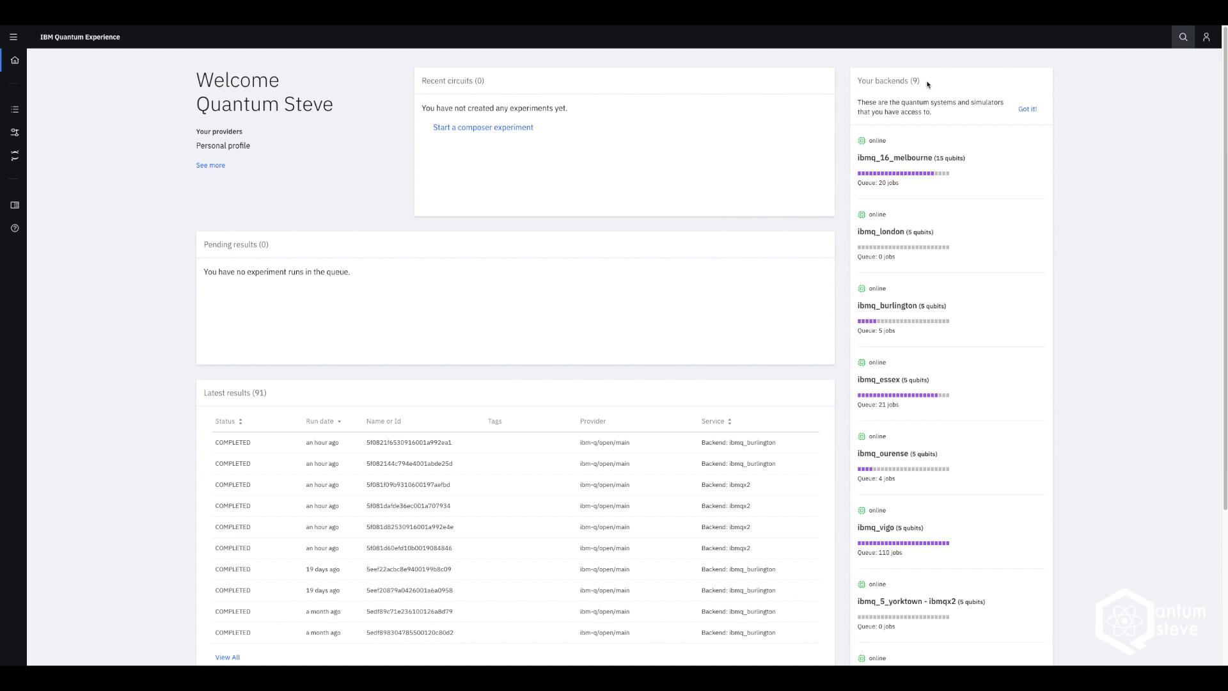
pyautogui.scroll(-3, 967, 325)
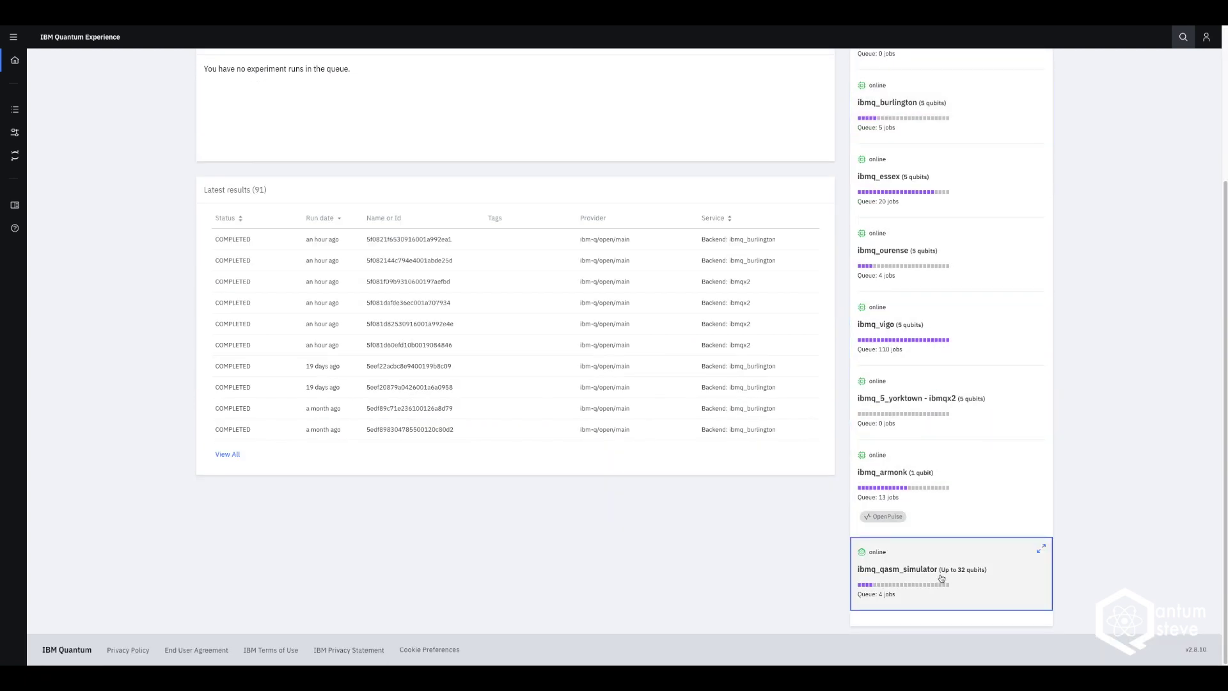
pyautogui.scroll(3, 940, 464)
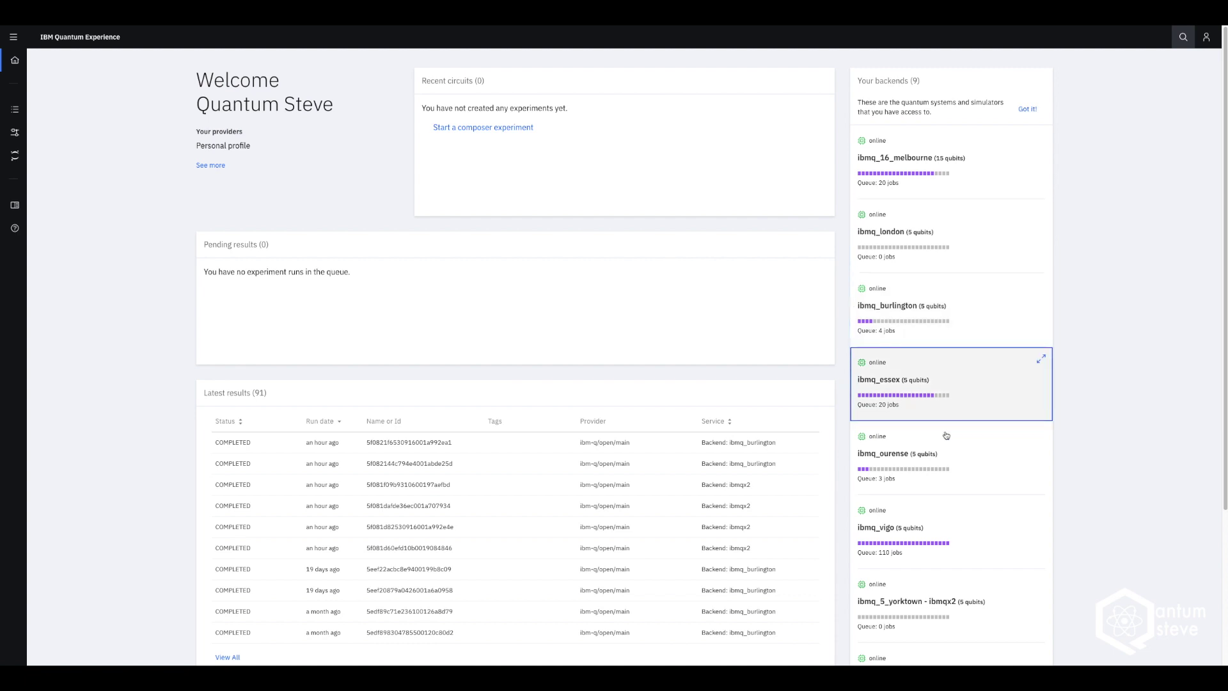
pyautogui.scroll(-1, 946, 435)
pyautogui.scroll(-2, 945, 438)
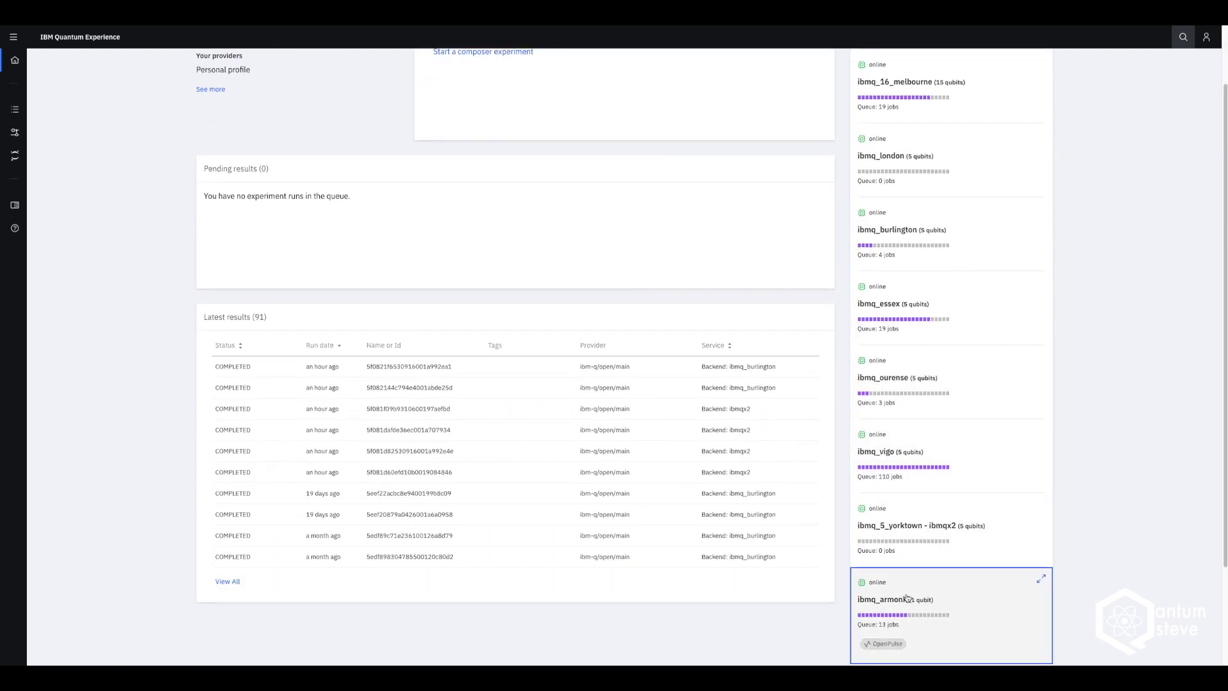
pyautogui.scroll(3, 938, 421)
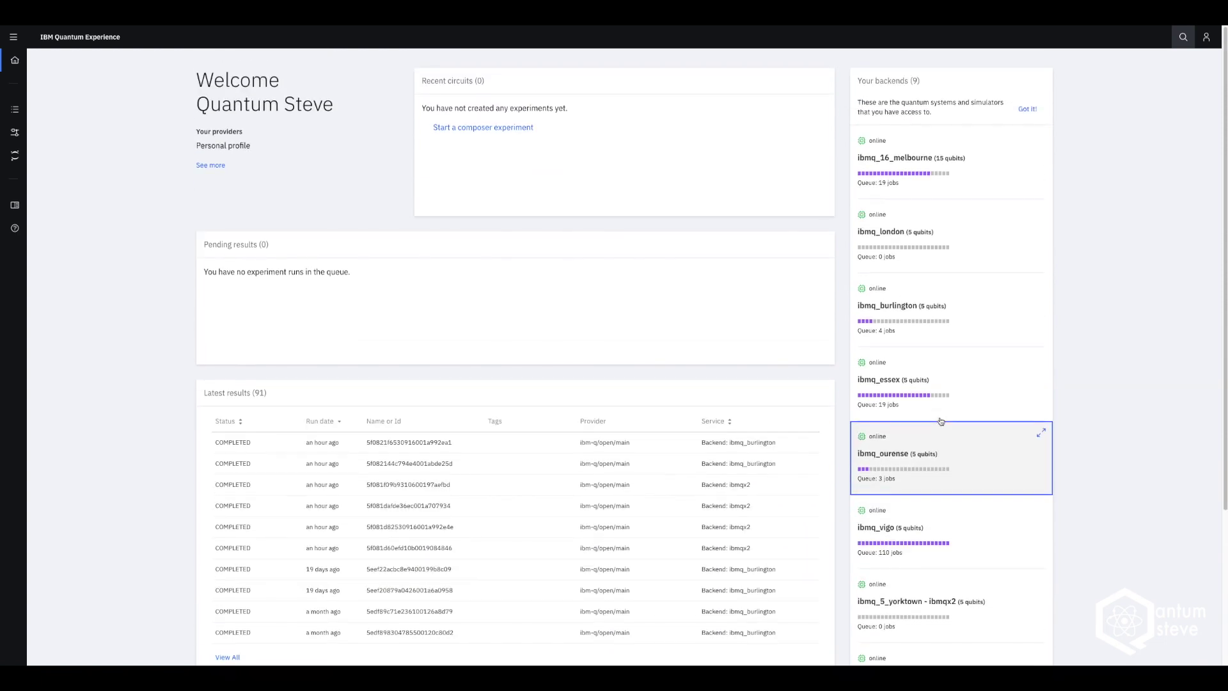
pyautogui.click(941, 170)
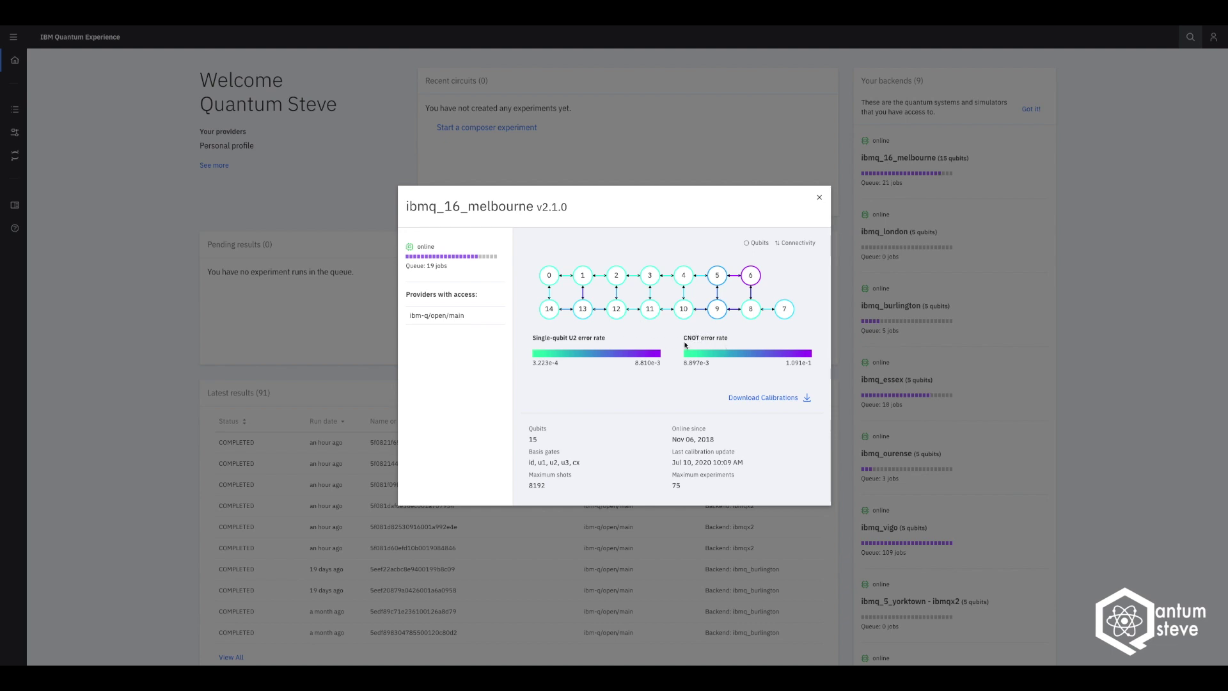
pyautogui.moveTo(409, 266); pyautogui.dragTo(451, 269)
pyautogui.click(451, 268)
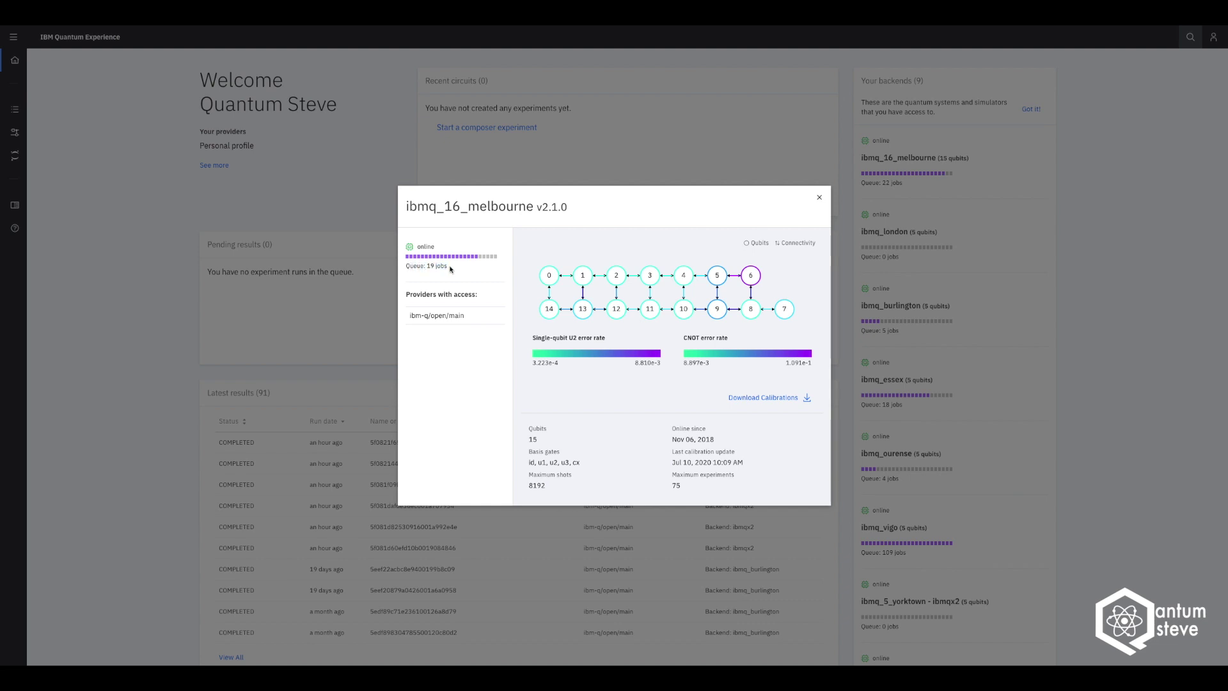
pyautogui.click(819, 199)
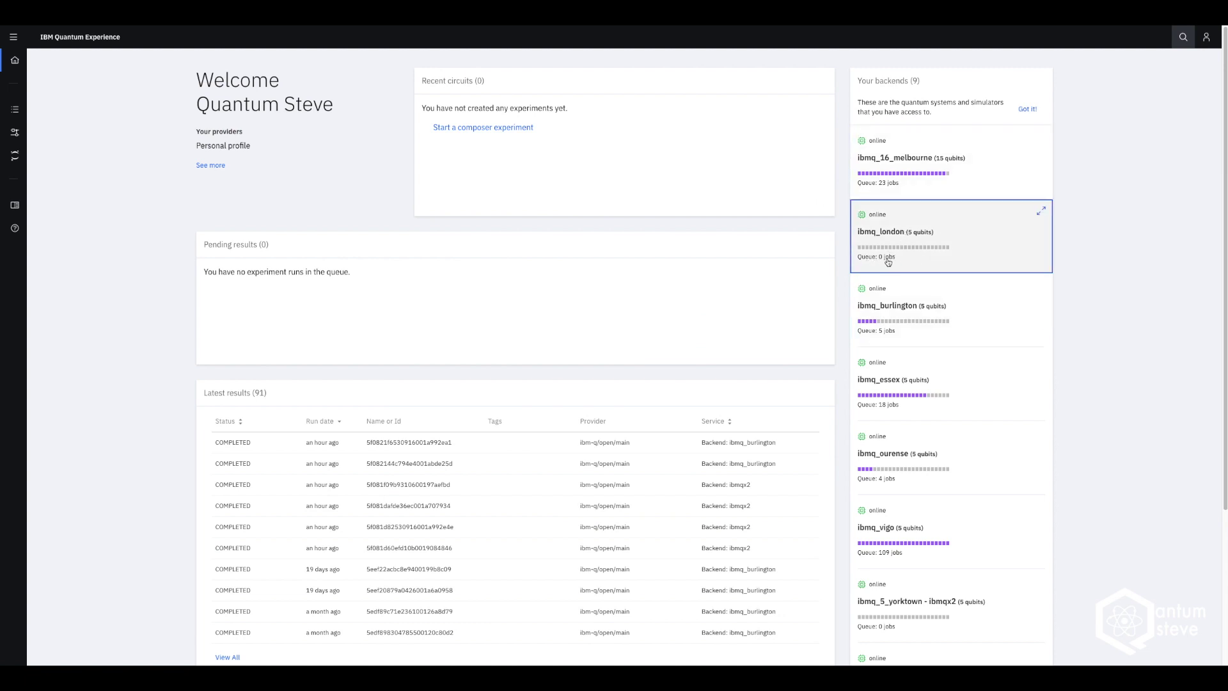
pyautogui.scroll(-1, 959, 276)
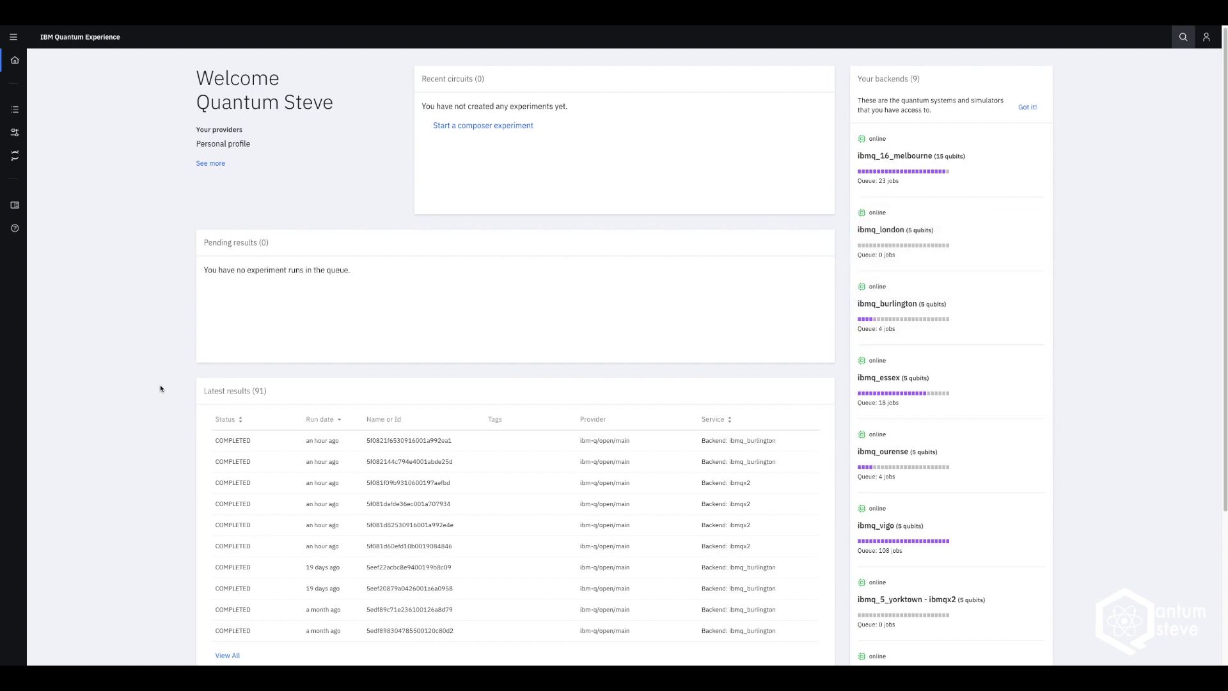
pyautogui.scroll(-1, 192, 382)
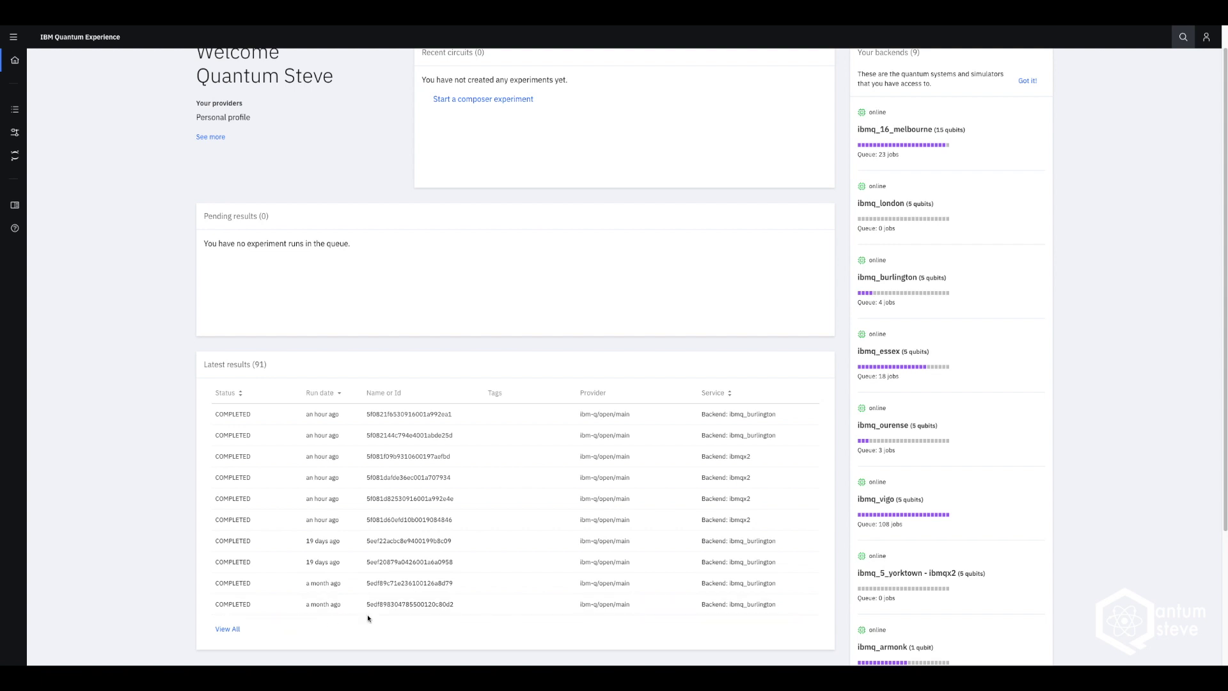
pyautogui.scroll(1, 429, 374)
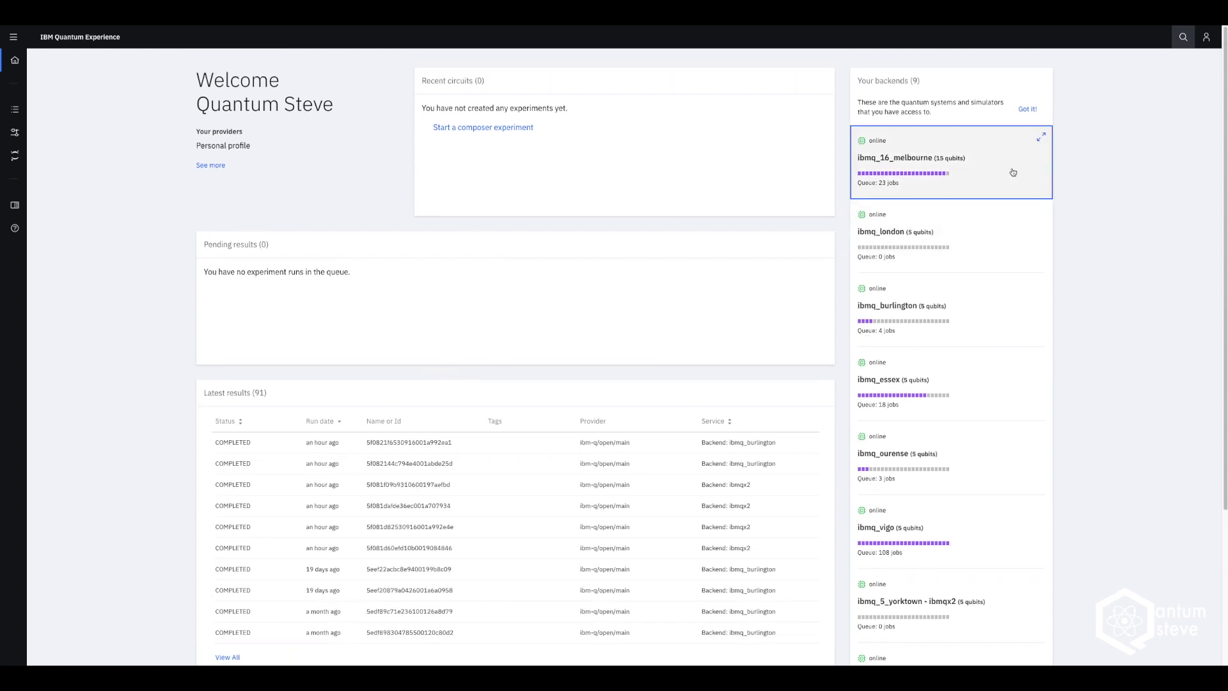
# - Go to My Account from the profile menu to view the API token and providers
pyautogui.click(1209, 37)
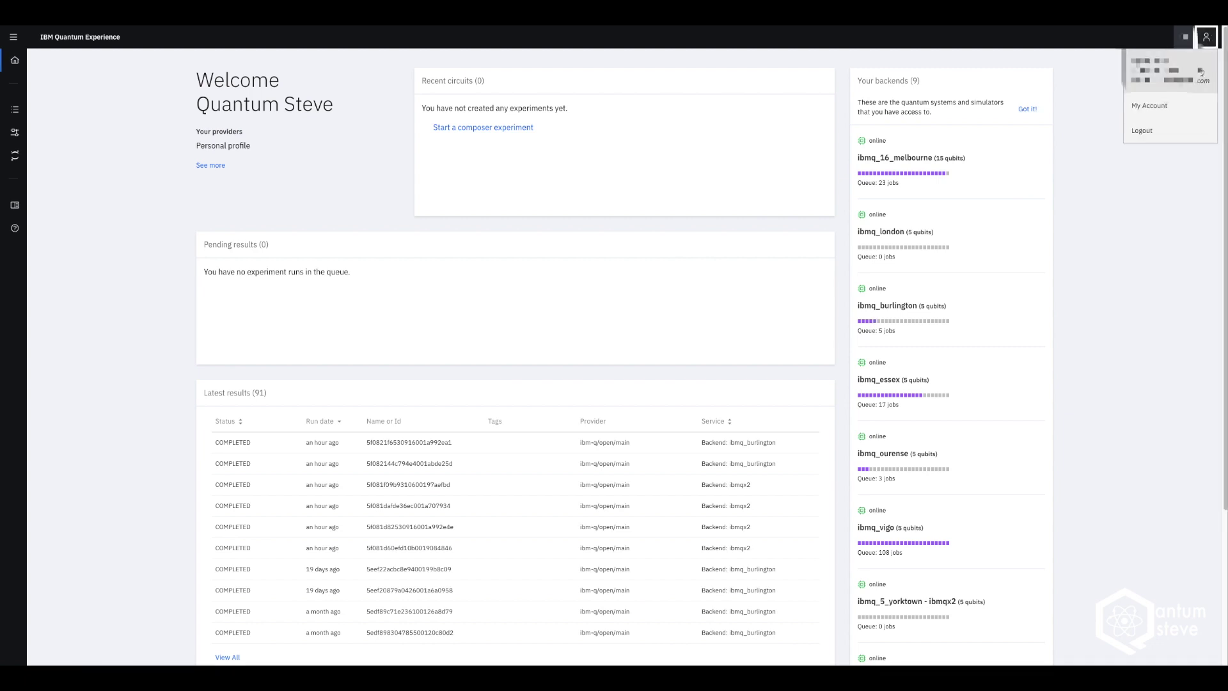
pyautogui.click(1166, 109)
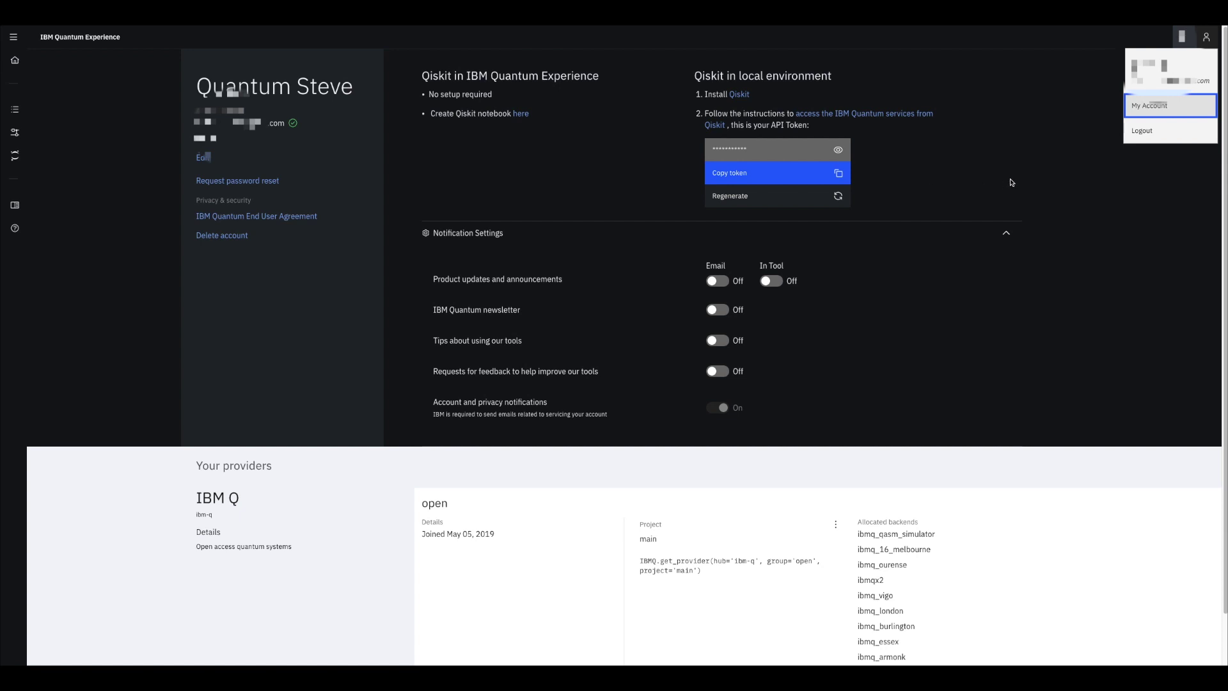
pyautogui.click(1085, 293)
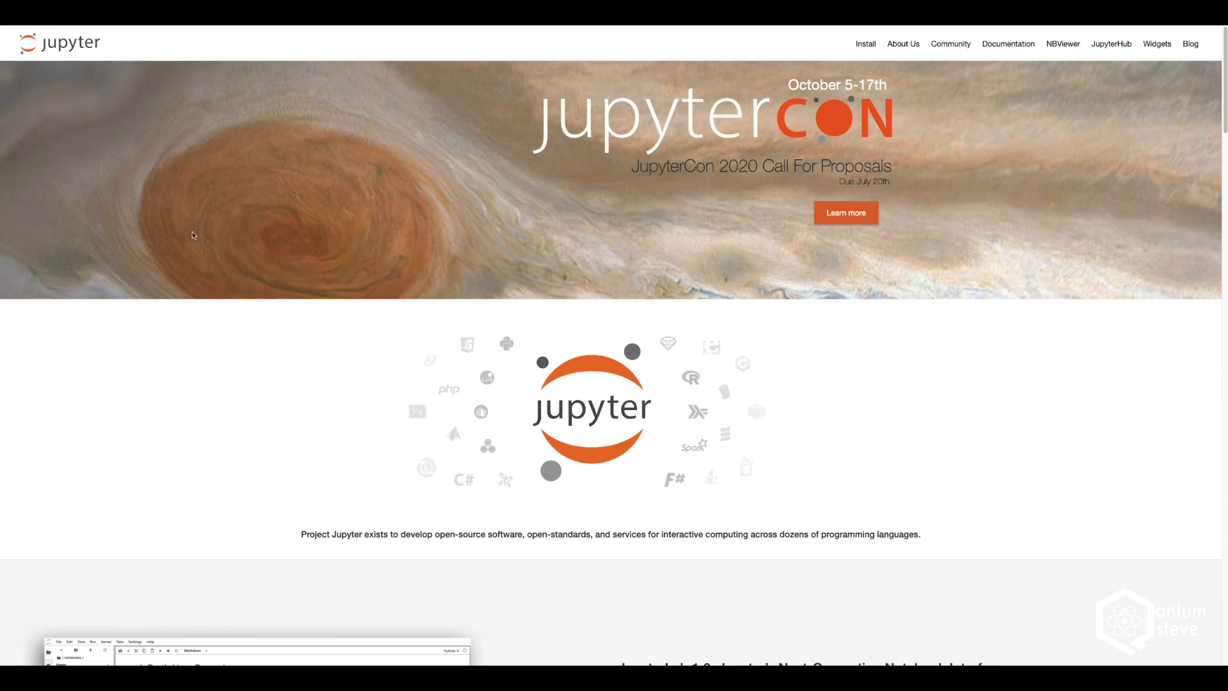
pyautogui.scroll(-5, 193, 235)
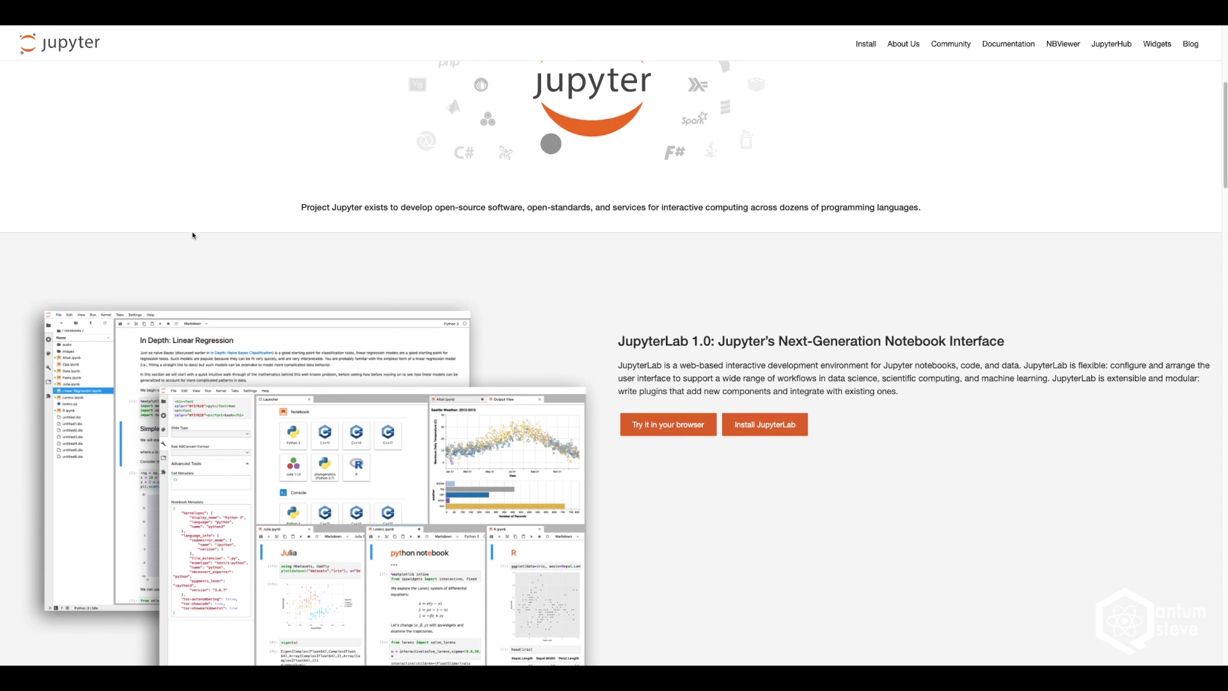
pyautogui.scroll(-2, 193, 234)
pyautogui.scroll(-1, 193, 235)
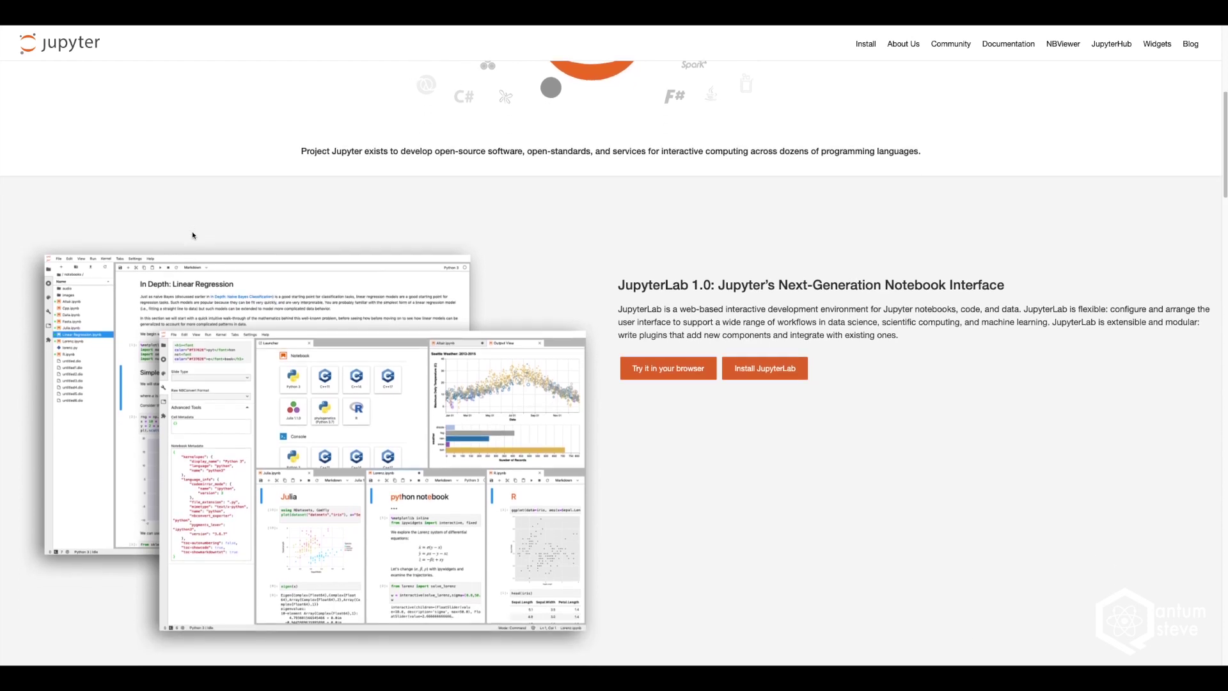
pyautogui.scroll(-1, 192, 235)
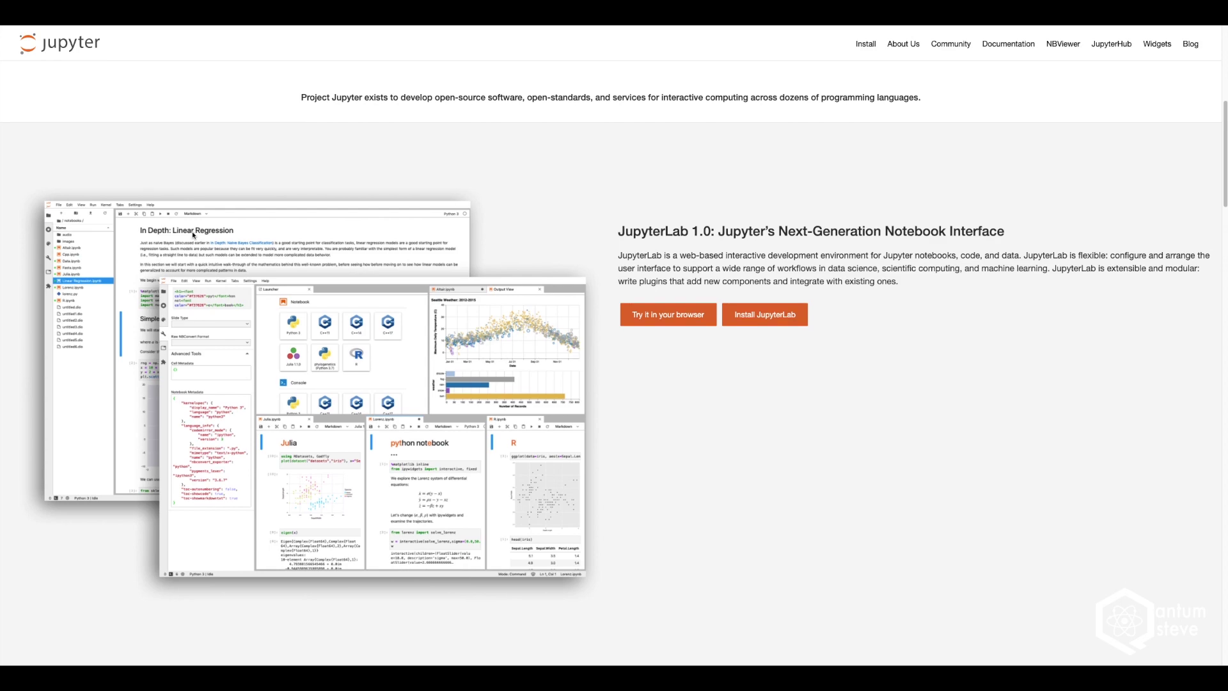
pyautogui.scroll(-10, 193, 234)
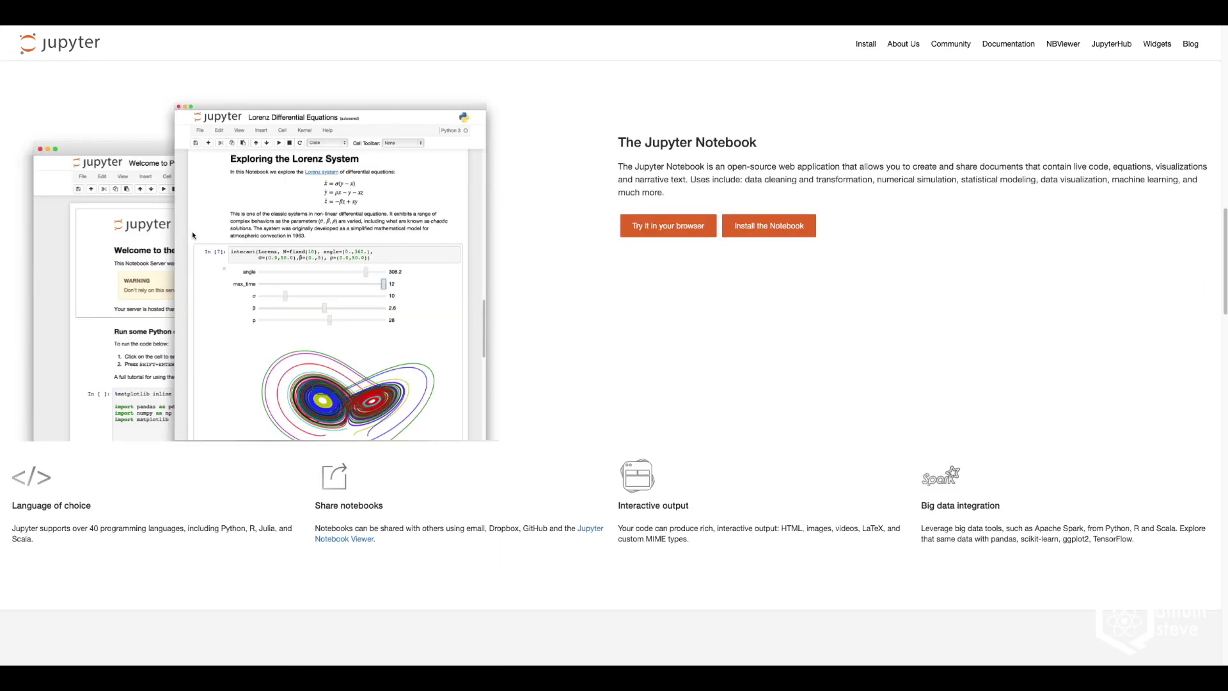
pyautogui.scroll(-1, 192, 234)
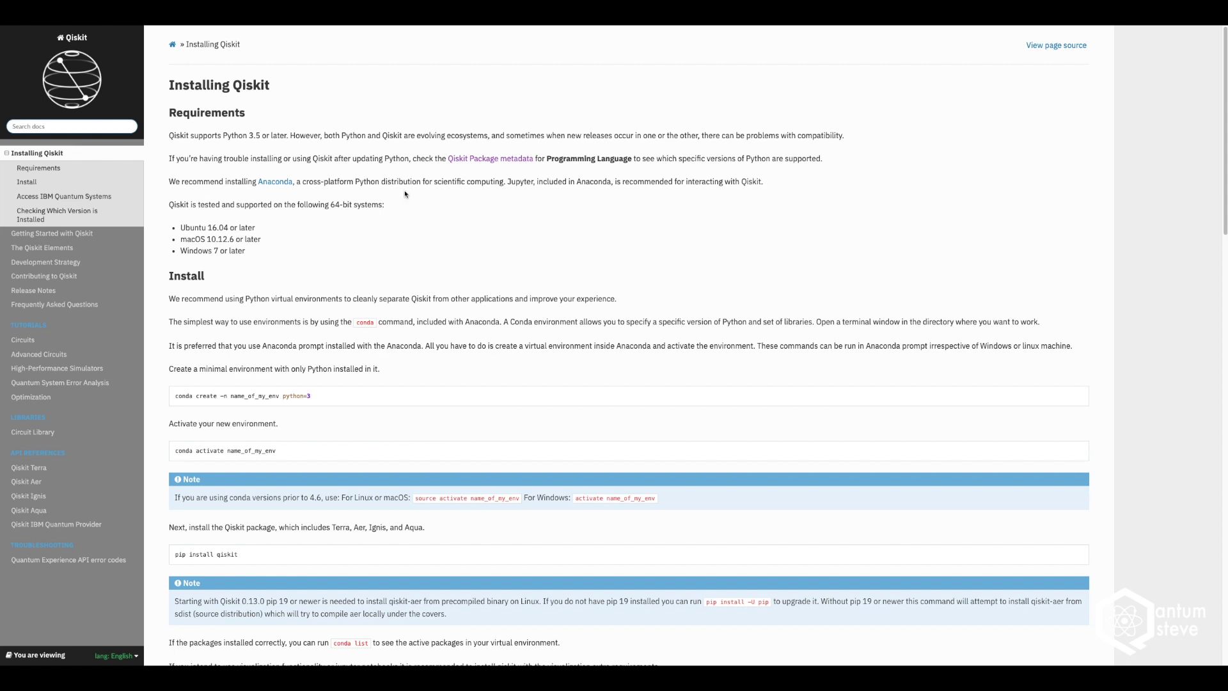
pyautogui.scroll(-1, 426, 268)
pyautogui.scroll(-3, 426, 267)
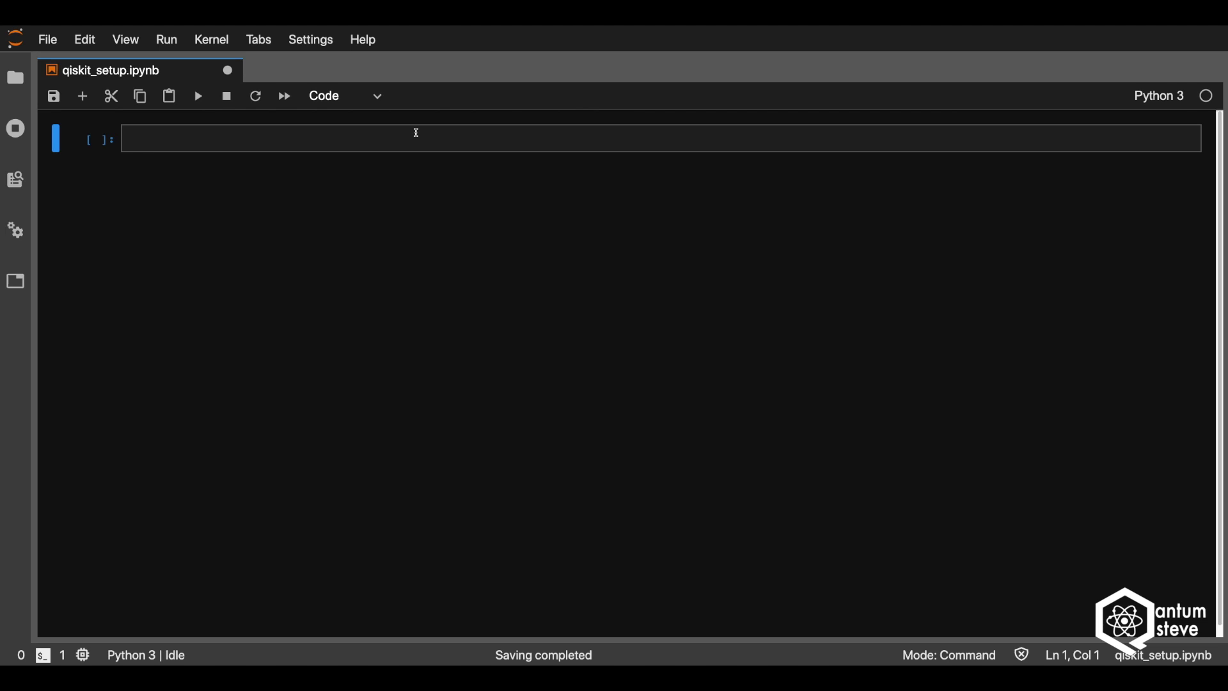
# - Run 'from qiskit import *' in the first notebook cell and copy the IBM Quantum API token
pyautogui.click(418, 142)
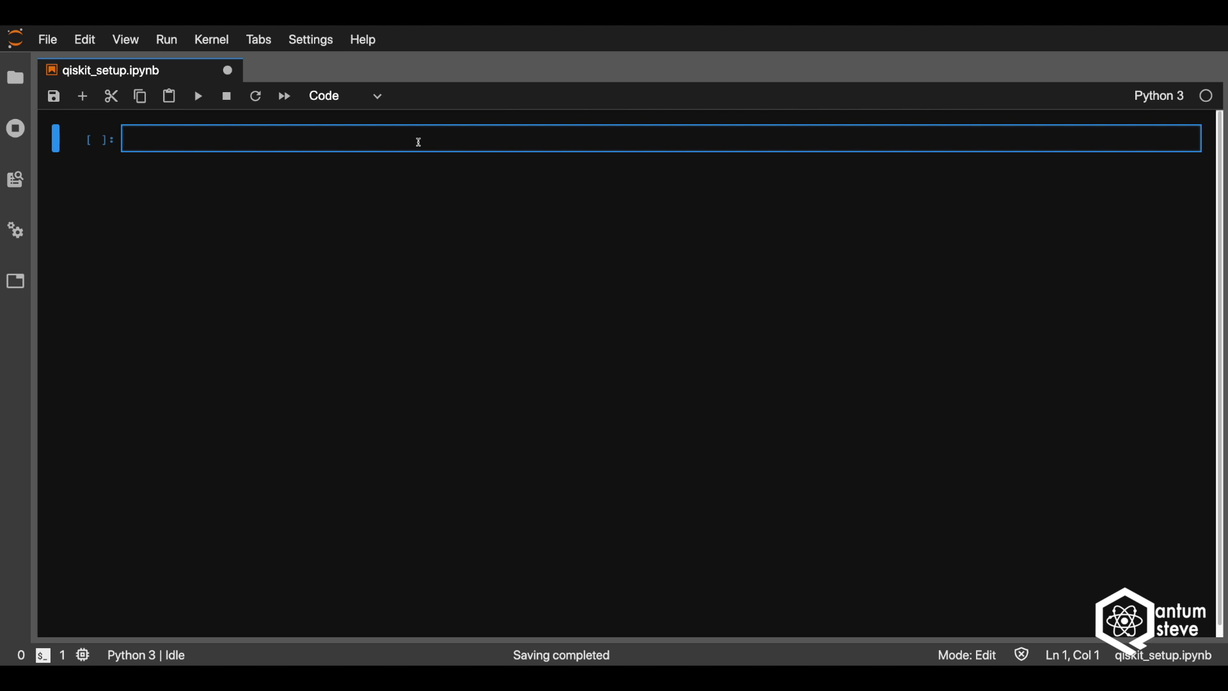
pyautogui.write('from qiskit impo')
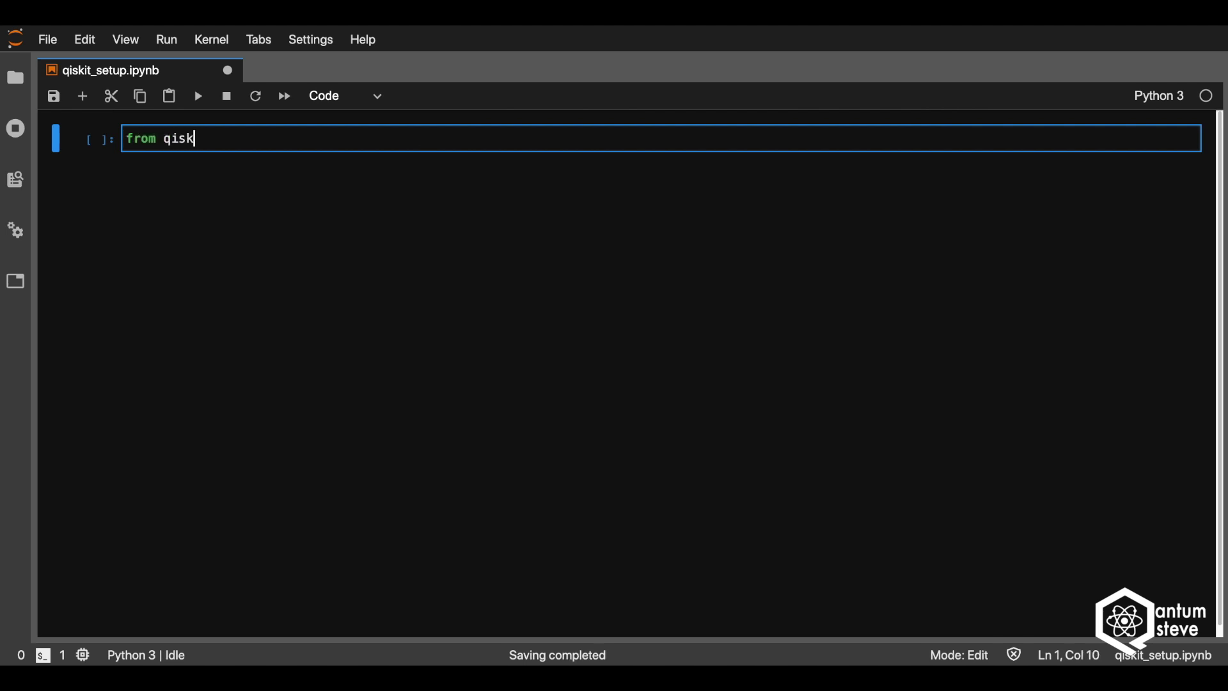
pyautogui.write('rt *')
pyautogui.hotkey('shift', 'Return')
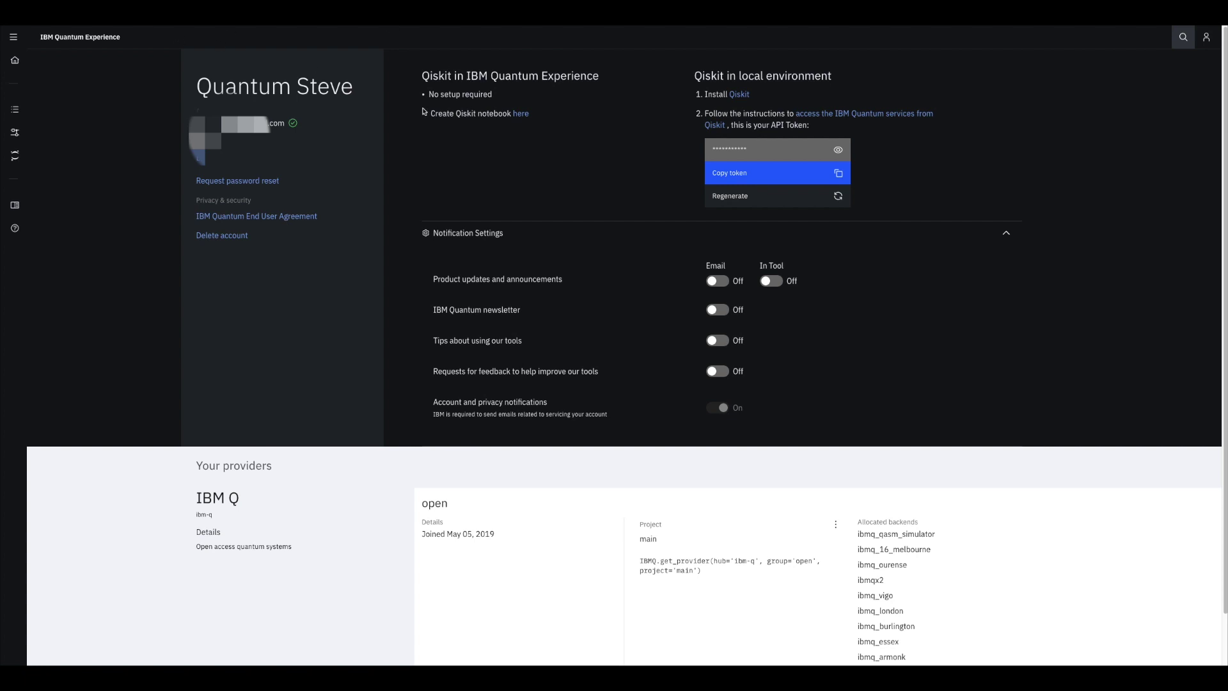
pyautogui.click(837, 177)
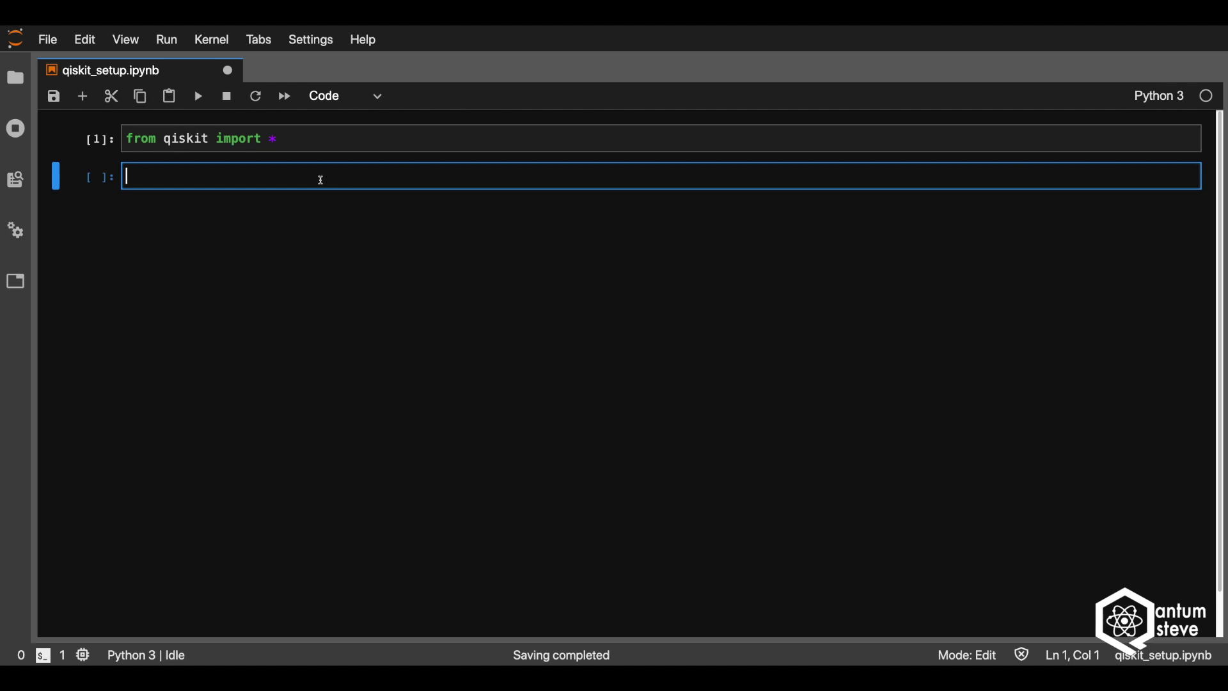
# - Run IBMQ.save_account() with the pasted API token in the second cell
pyautogui.write('IB')
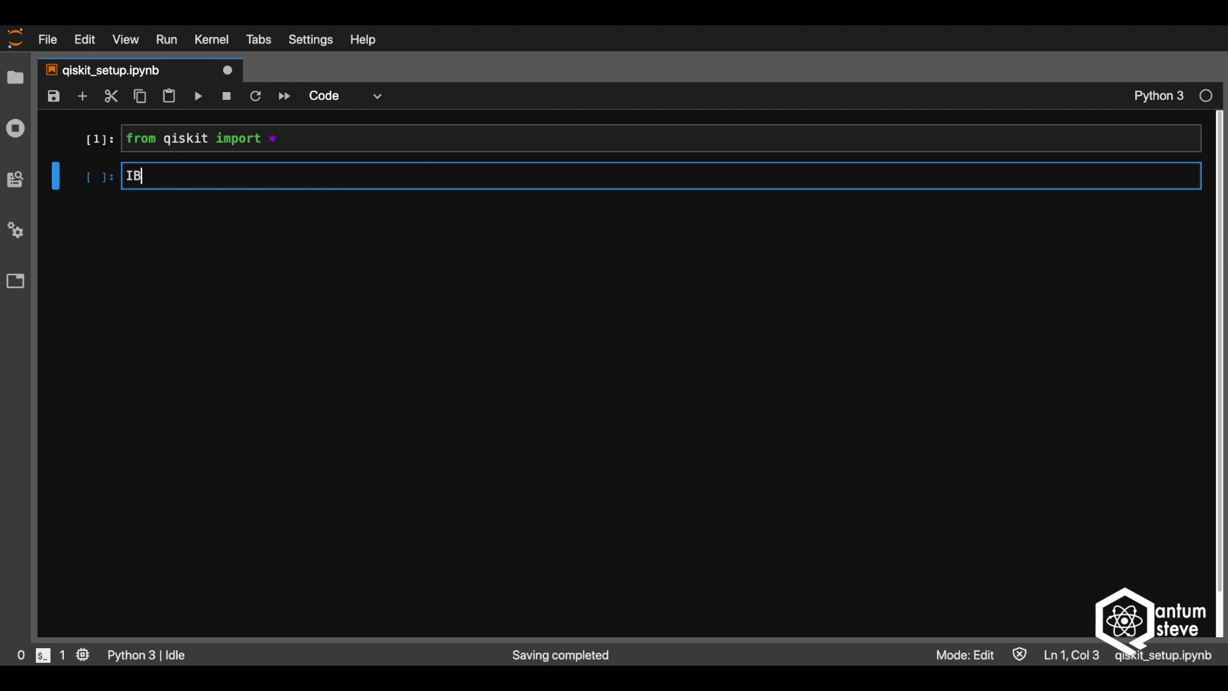
pyautogui.write('MQ.save_accou')
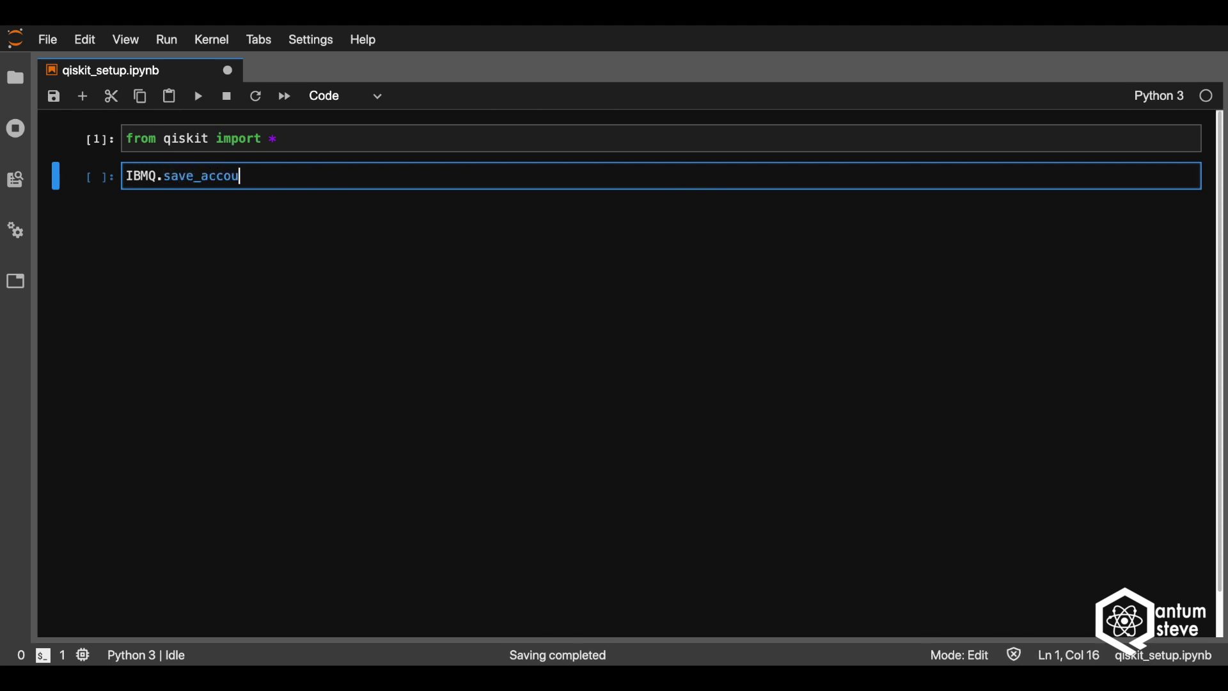
pyautogui.write("nt('")
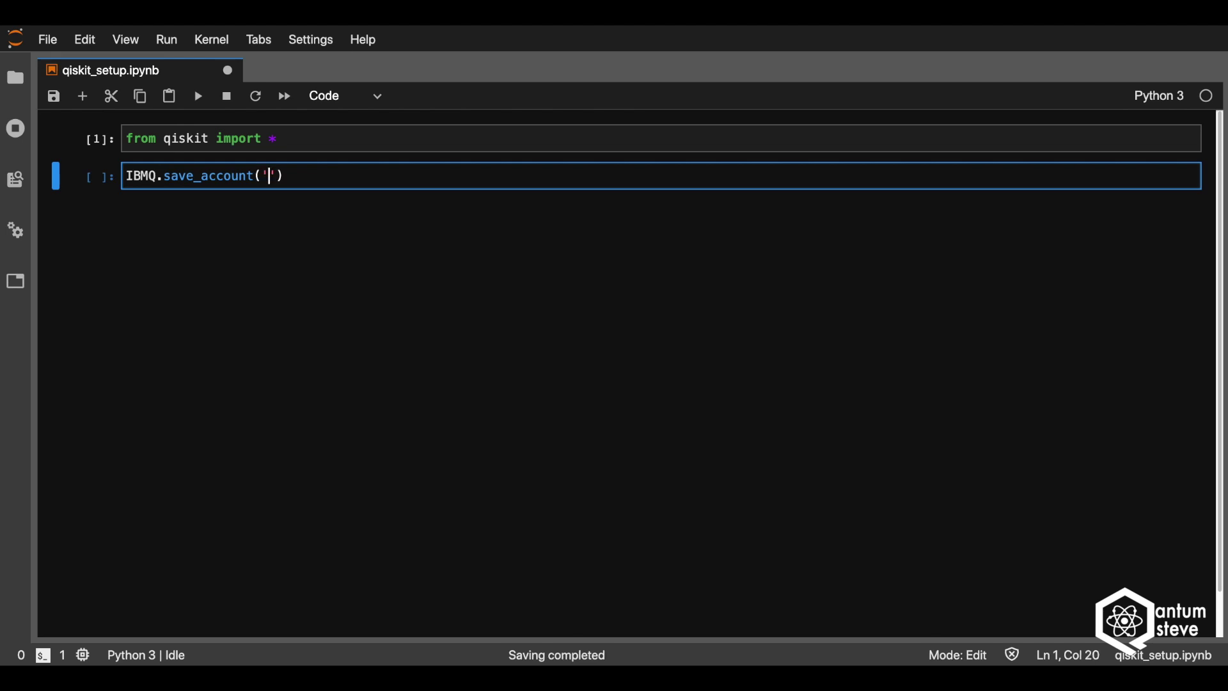
pyautogui.hotkey('ctrl', 'v')
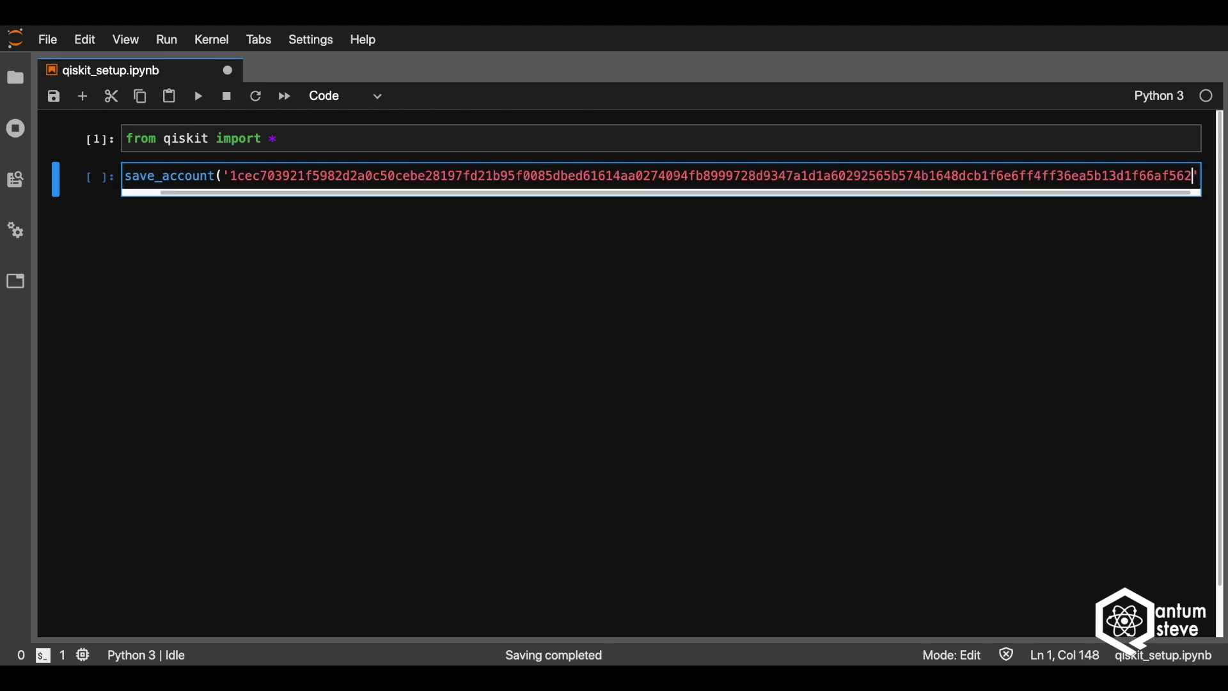
pyautogui.hotkey('shift', 'Return')
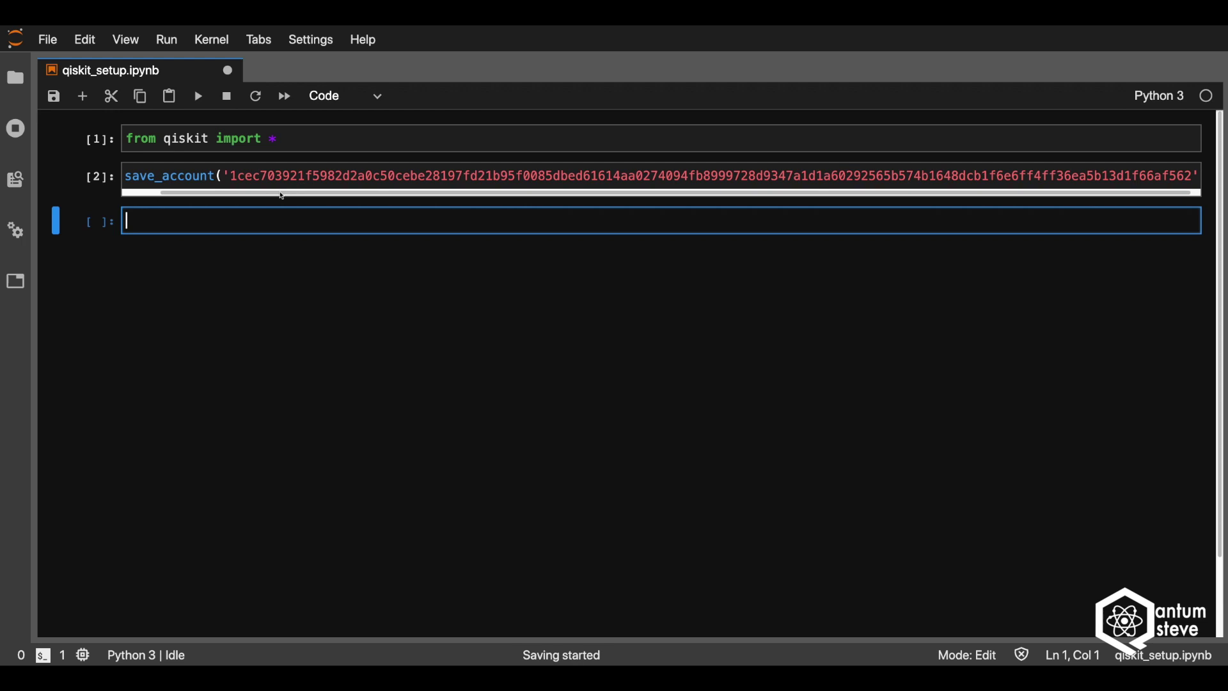
pyautogui.moveTo(178, 193); pyautogui.dragTo(134, 198)
# - Run IBMQ.load_account() in the third cell to get the ibm-q open/main provider
pyautogui.click(170, 220)
pyautogui.write('I')
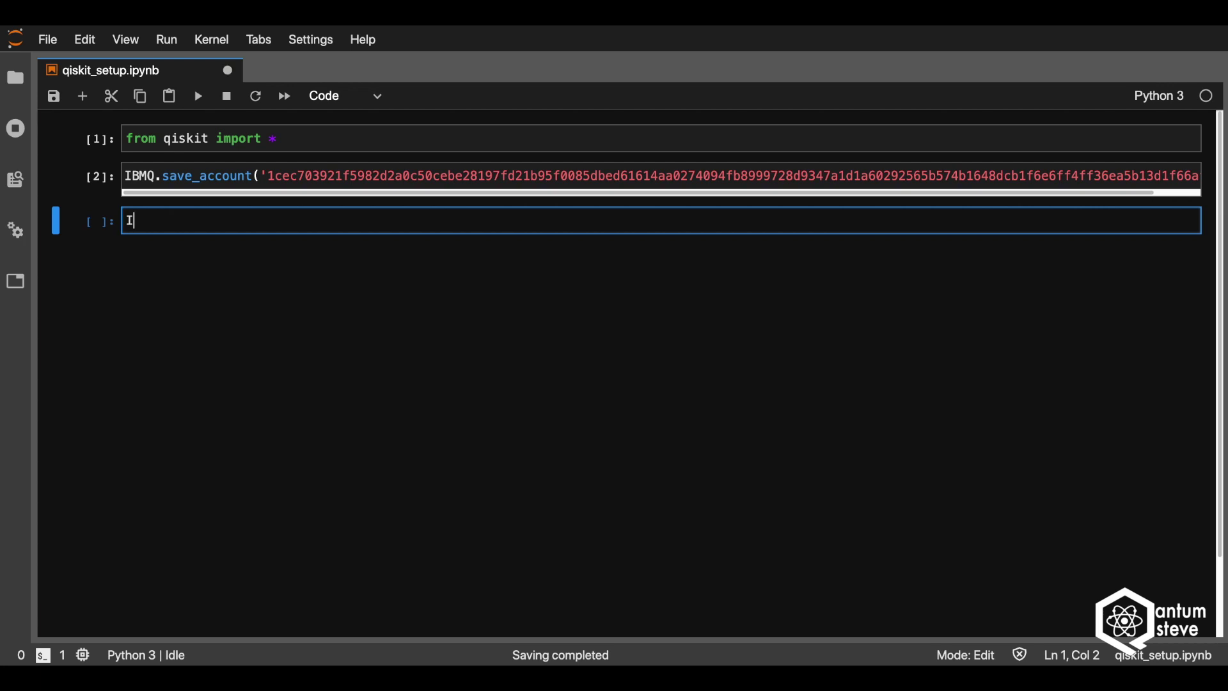
pyautogui.write('BMW')
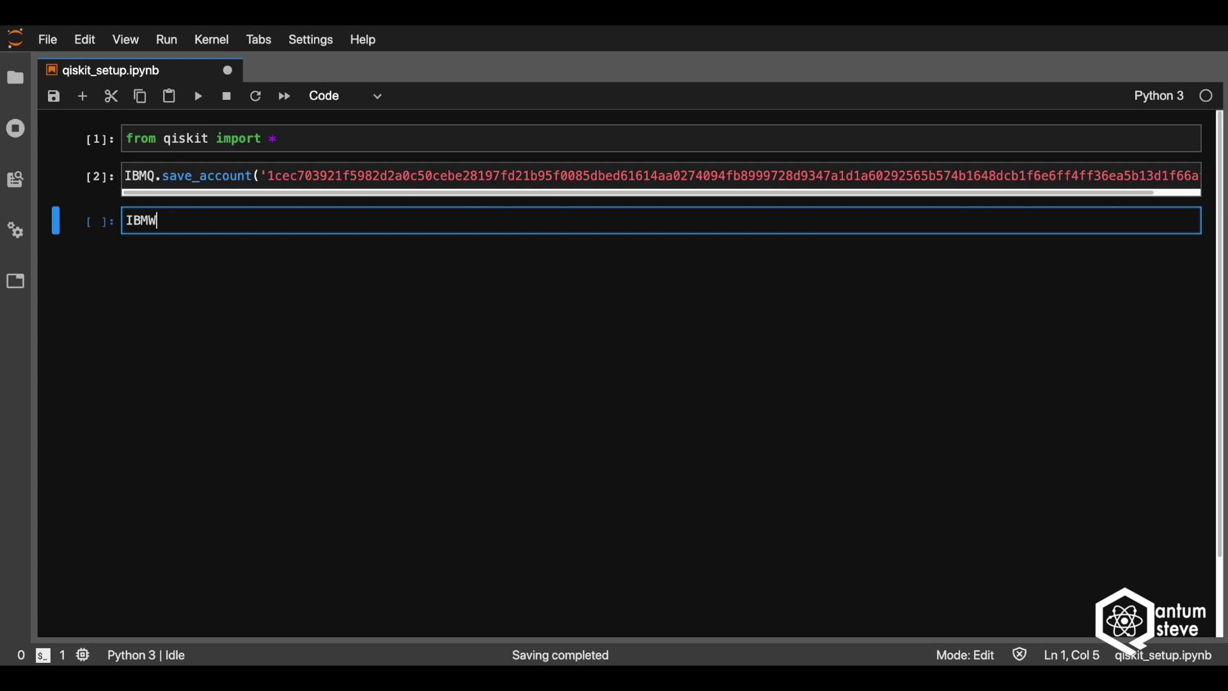
pyautogui.press('BackSpace')
pyautogui.write('Q.load')
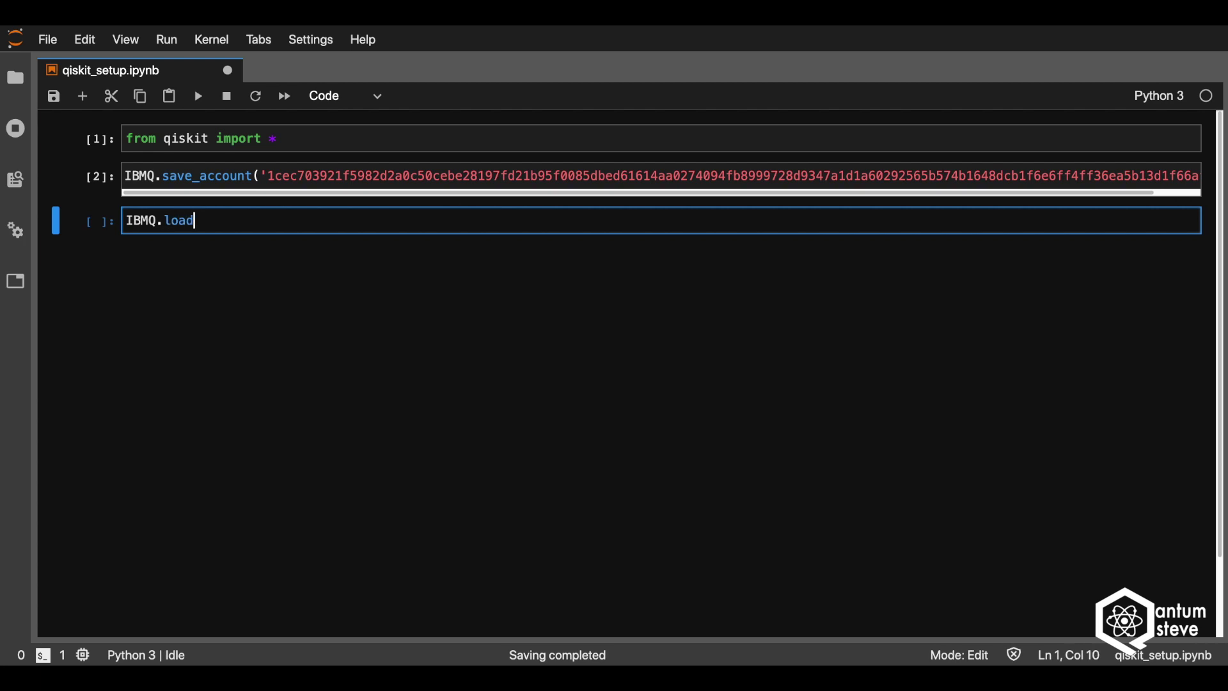
pyautogui.write('_accoun')
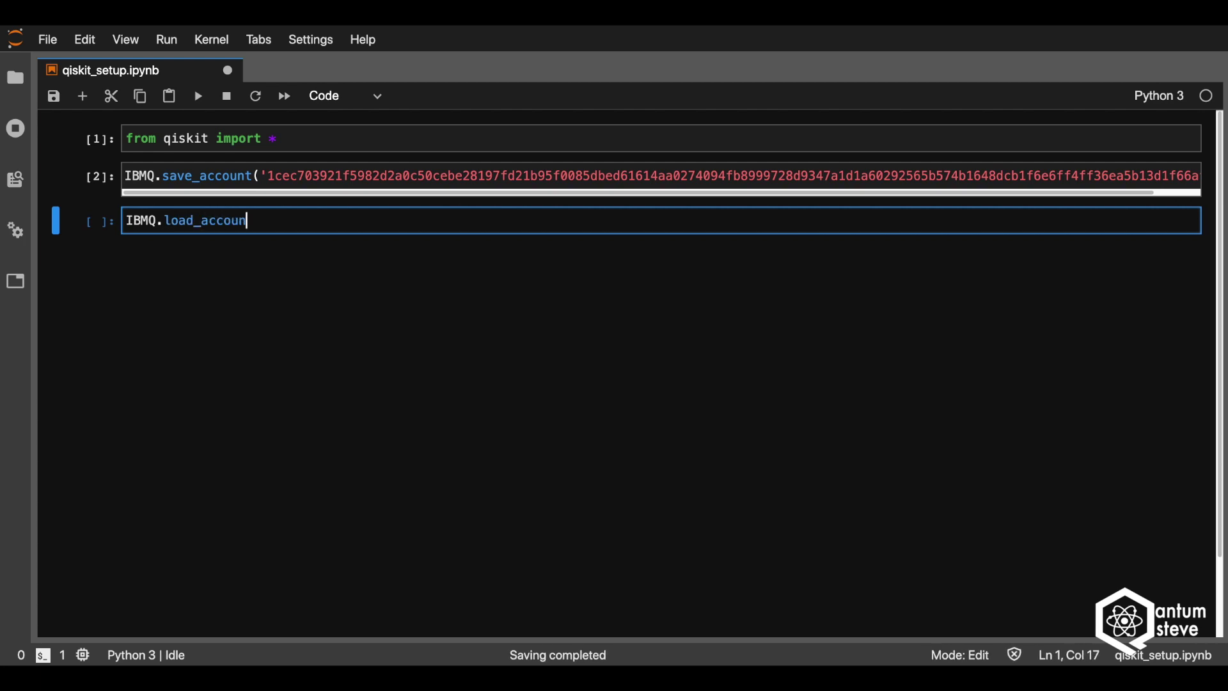
pyautogui.write('t(')
pyautogui.hotkey('shift', 'Return')
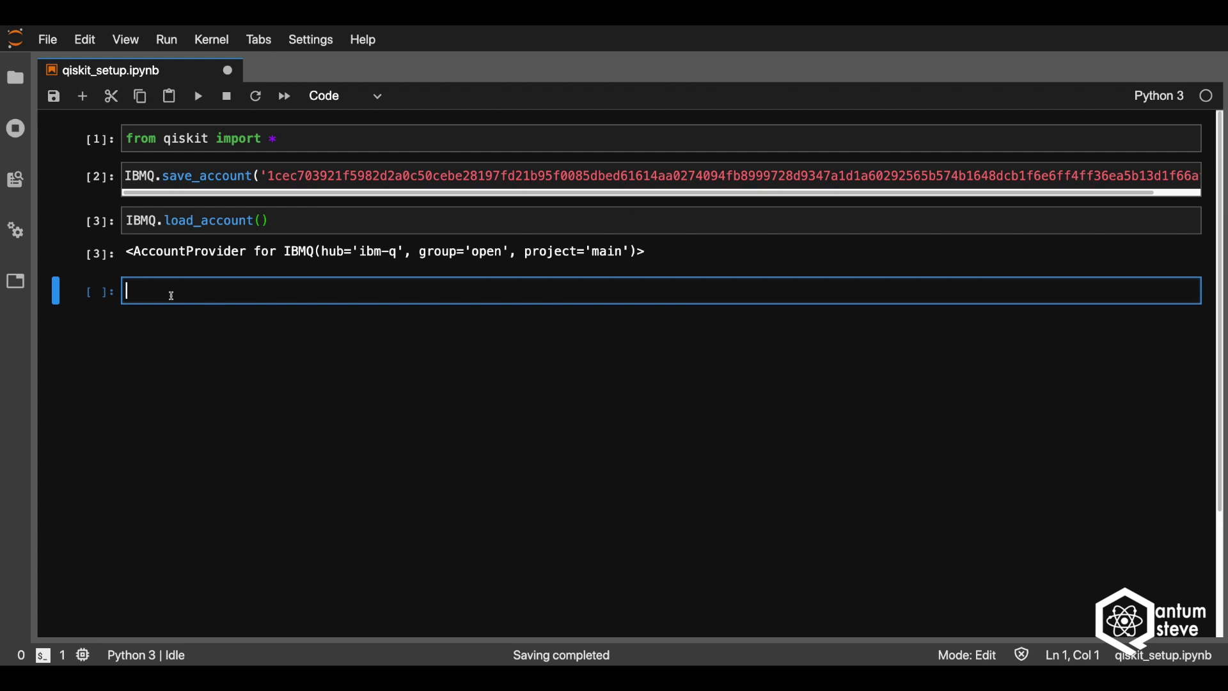
# - Create circ = QuantumCircuit(1, 1) with an H gate on qubit 0
pyautogui.write('cirxc')
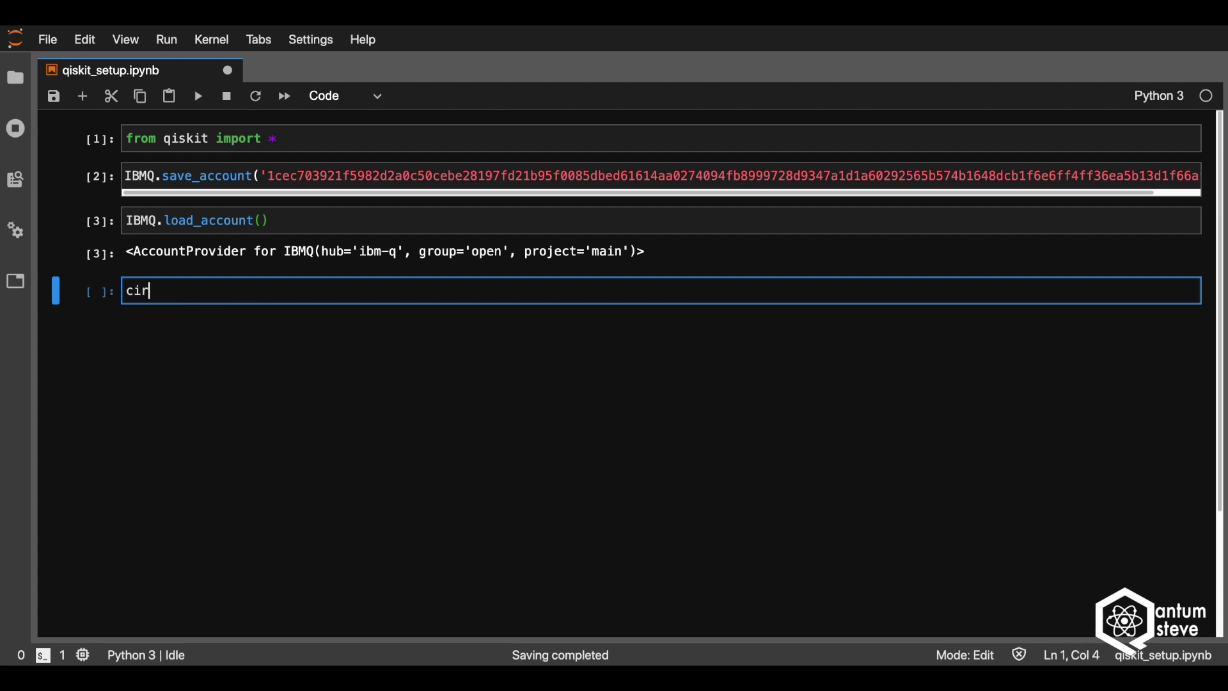
pyautogui.press('BackSpace')
pyautogui.press('BackSpace')
pyautogui.press('BackSpace')
pyautogui.write('c = QuantumCircuit(1, 1)')
pyautogui.press('Return')
pyautogui.write('circ.h(0)')
pyautogui.press('Return')
# - Add a meas circuit measuring qubit 0 to bit 0, combine as qc, and draw it with 'mpl'
pyautogui.write('meas = QuantumCircuit(1, 1)')
pyautogui.press('Return')
pyautogui.write('m')
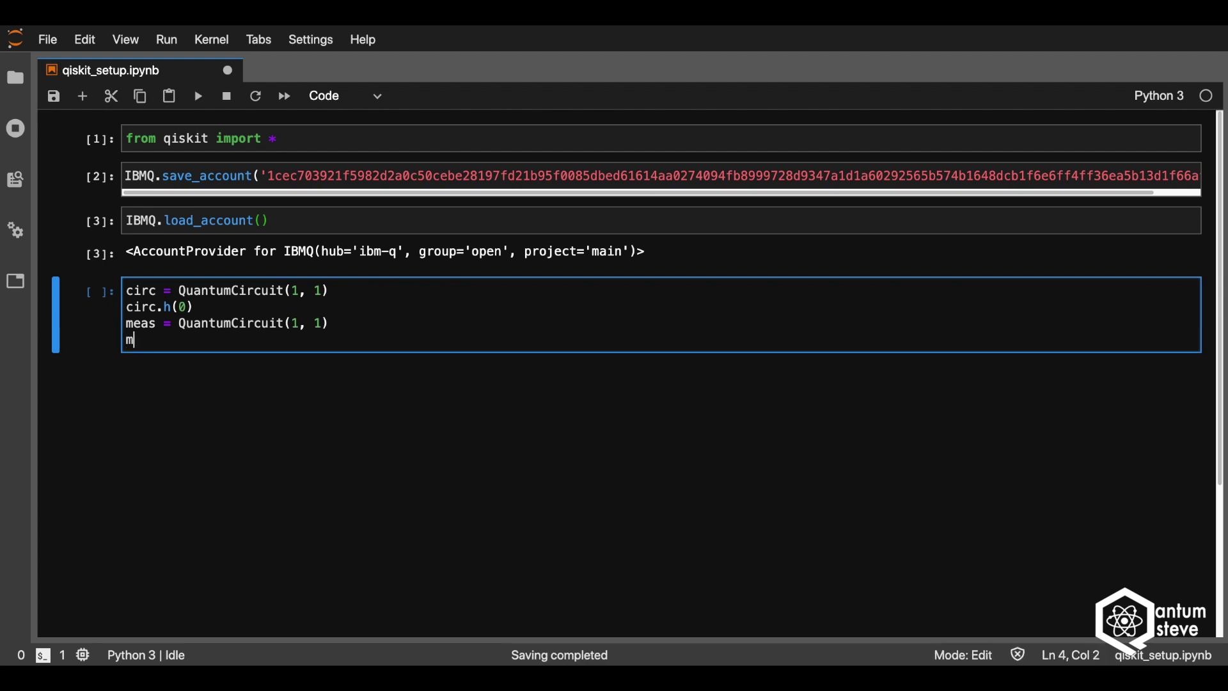
pyautogui.write('eas.measure(0, 0)')
pyautogui.press('Return')
pyautogui.write('qc = circ+meas')
pyautogui.hotkey('shift', 'Return')
pyautogui.write("qc.draw('mpl")
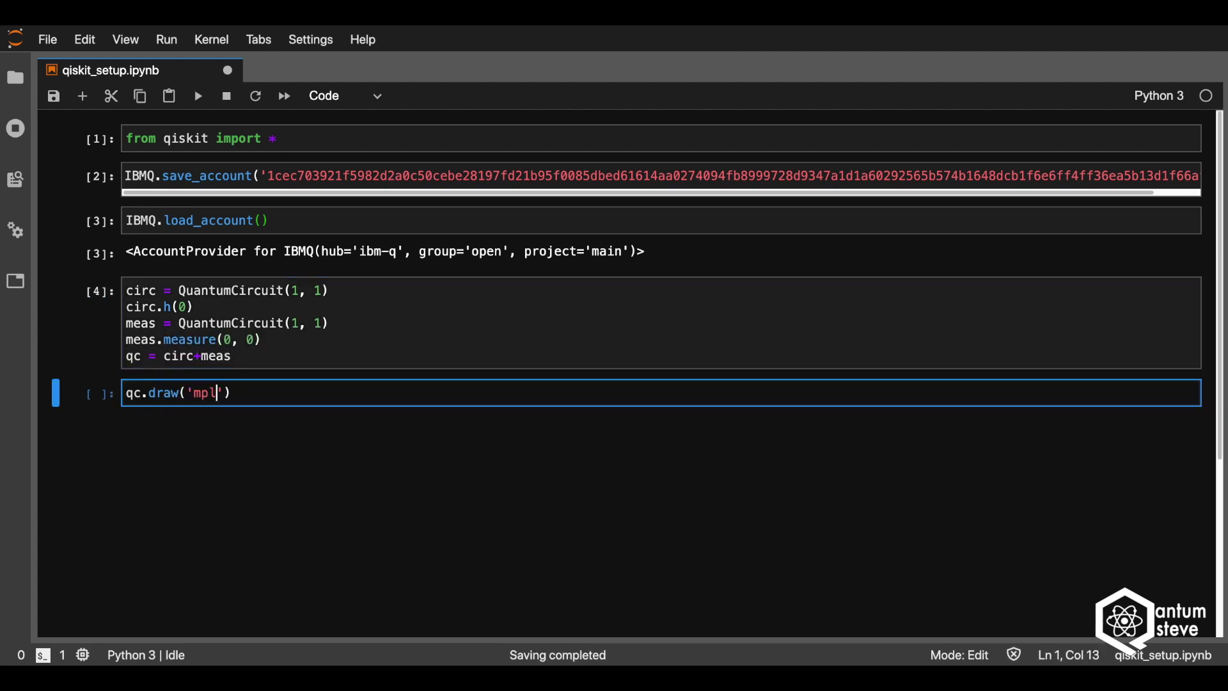
pyautogui.hotkey('shift', 'Return')
# - Write code setting backend = '', getting the provider and backend, and executing qc with shots=1
pyautogui.write("backend = ''")
pyautogui.press('Return')
pyautogui.write('prov')
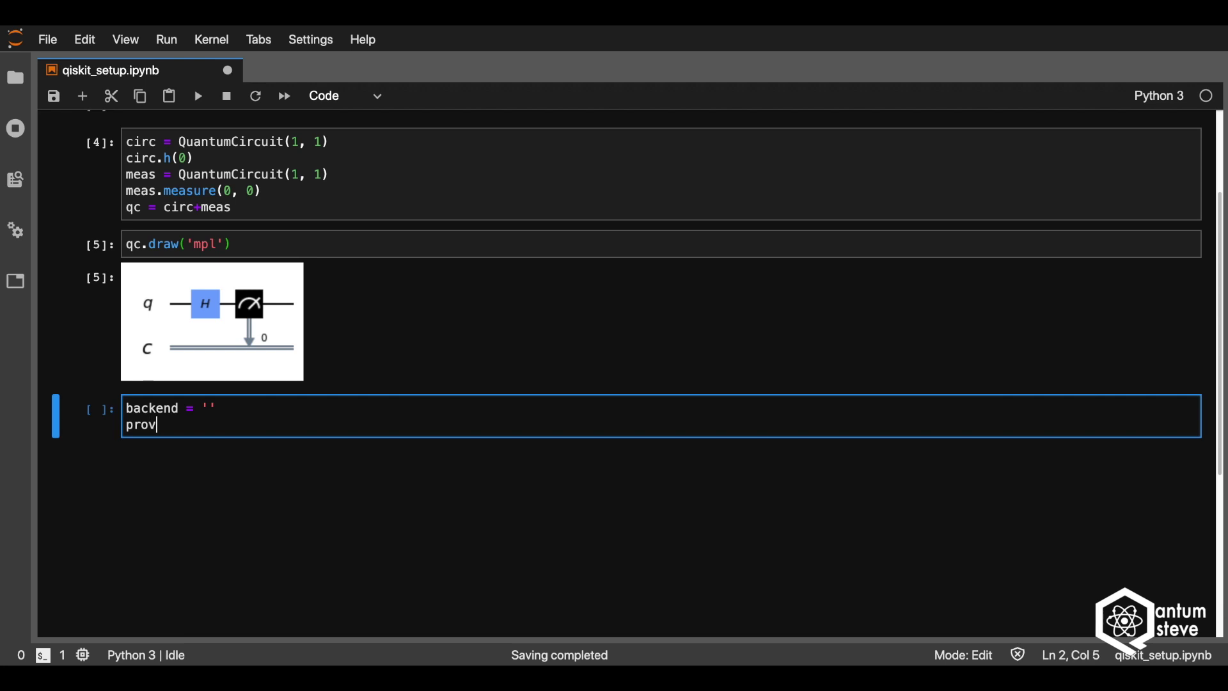
pyautogui.write('ider = IBMQ.get_provider()')
pyautogui.press('Return')
pyautogui.write('my_backend')
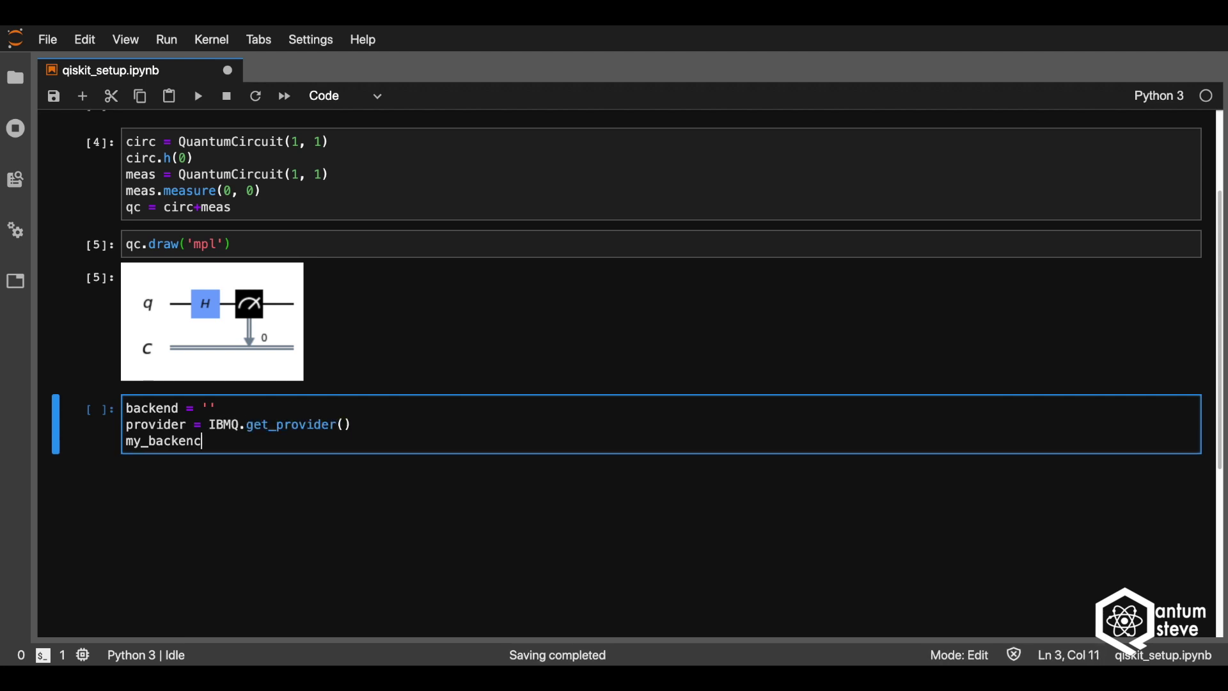
pyautogui.write(' = provider.get_backend(backend)')
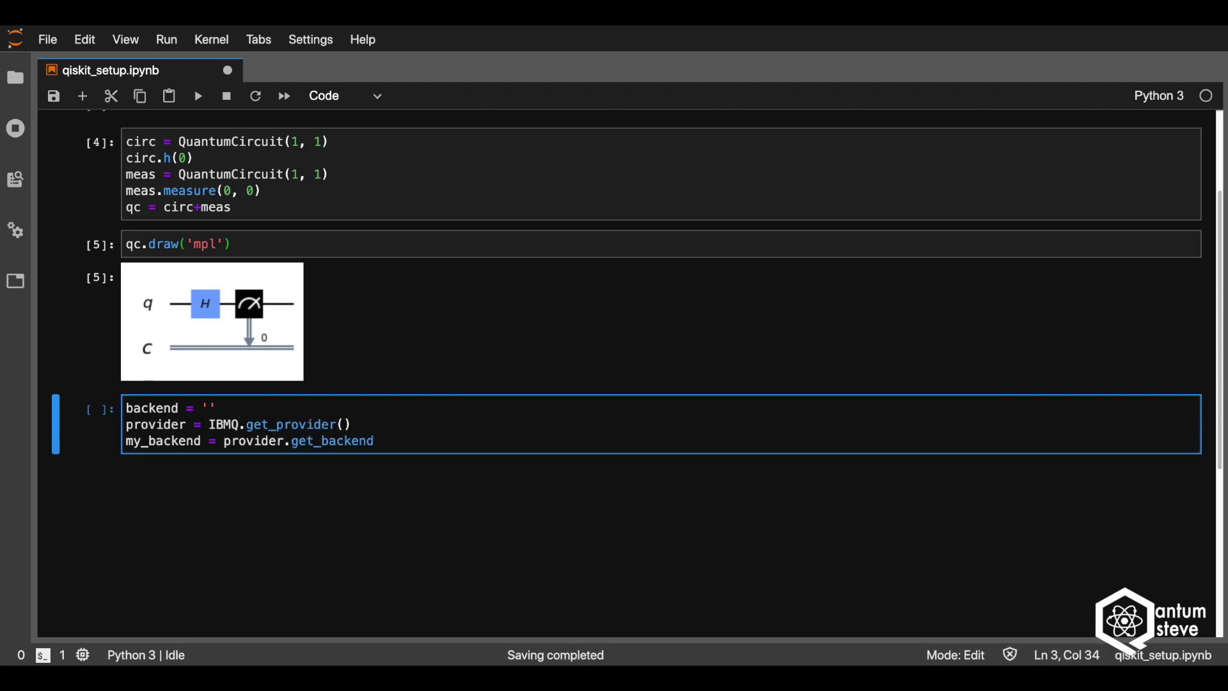
pyautogui.press('Return')
pyautogui.write('job = execute(qc, my_backend, shots=1)')
# - Add the job monitor, fetch job.result(), get the counts for qc and print them
pyautogui.press('Return')
pyautogui.write('print(tools.job_monitor(job))')
pyautogui.press('Return')
pyautogui.write('results = job.result(')
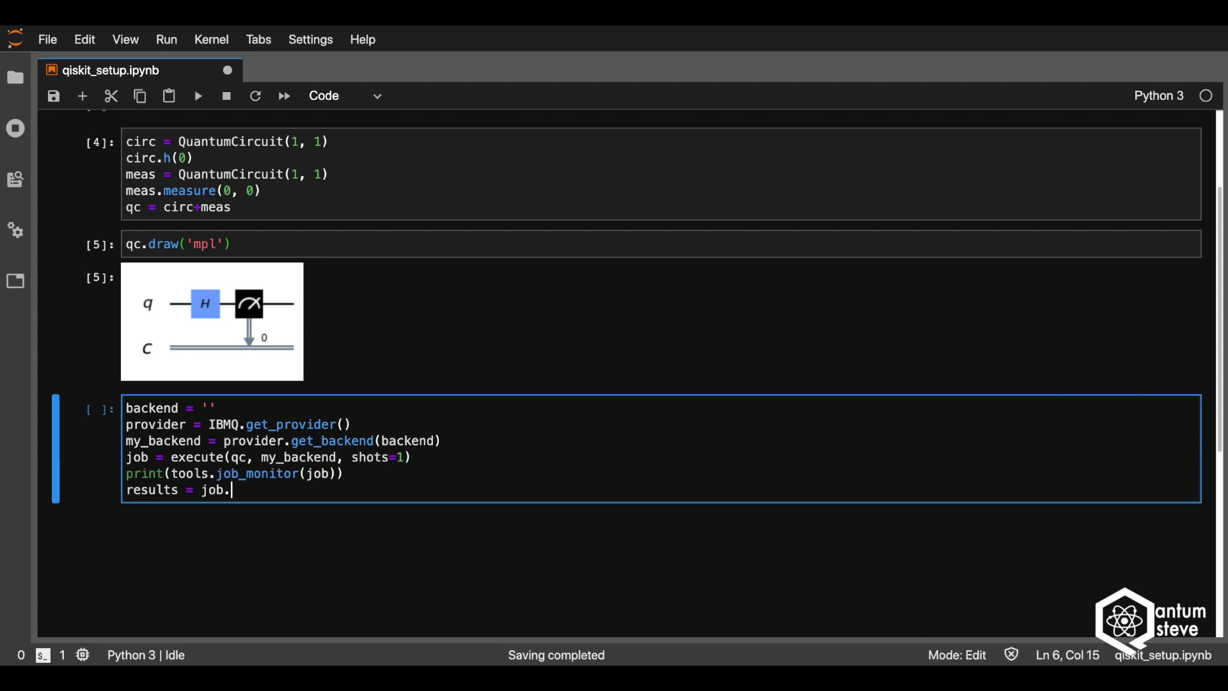
pyautogui.write(')')
pyautogui.press('Return')
pyautogui.write('counts = results')
pyautogui.click(180, 490)
pyautogui.press('BackSpace')
pyautogui.click(248, 506)
pyautogui.press('BackSpace')
pyautogui.write('.get_counts(qc)')
pyautogui.press('Return')
pyautogui.write('print(counts)')
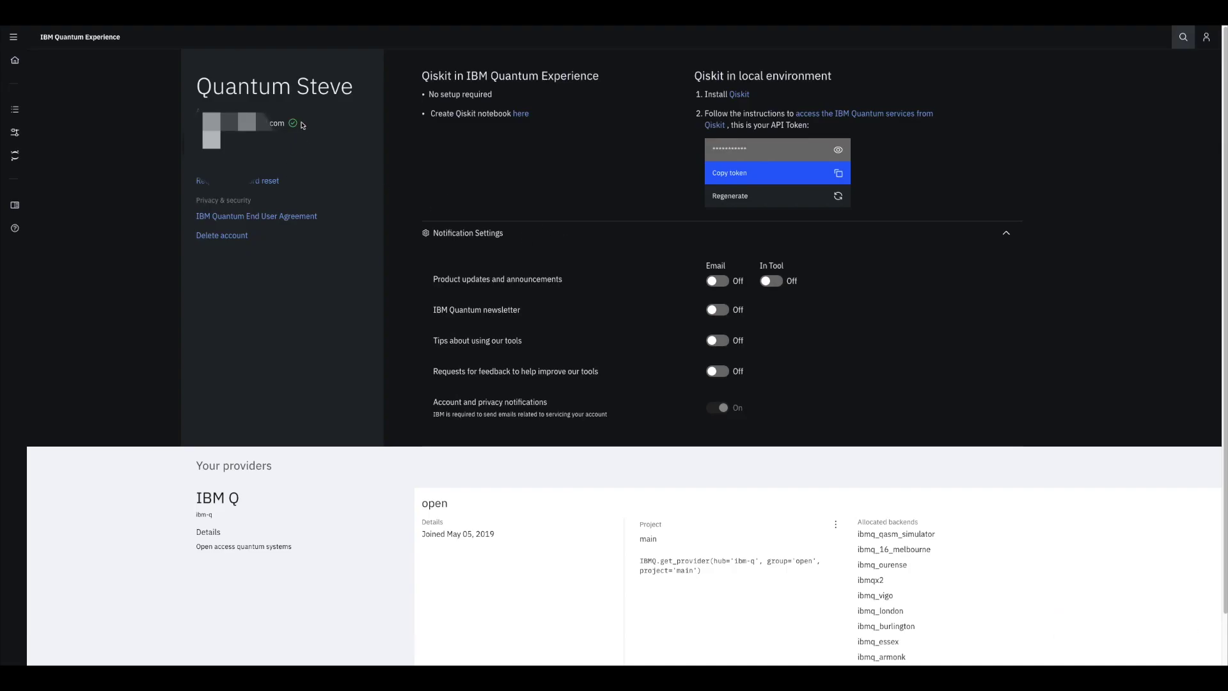
# - Return to the dashboard, select the ibmq_london backend name and close its details popup
pyautogui.click(97, 39)
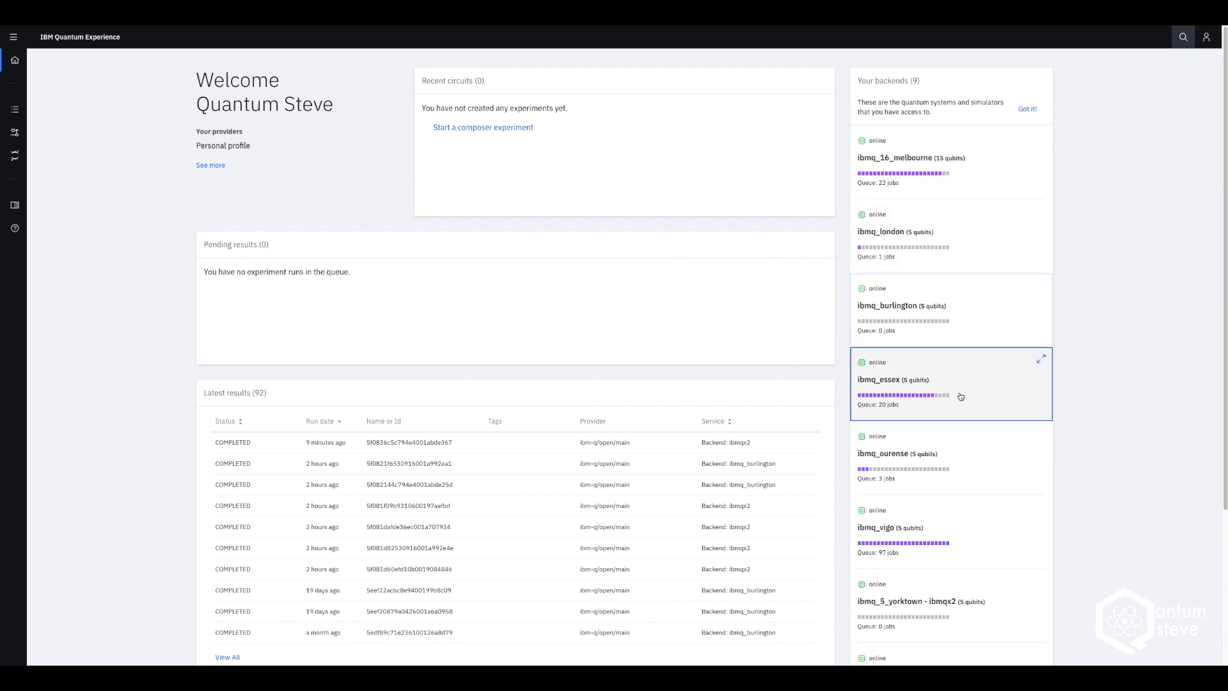
pyautogui.scroll(-1, 959, 397)
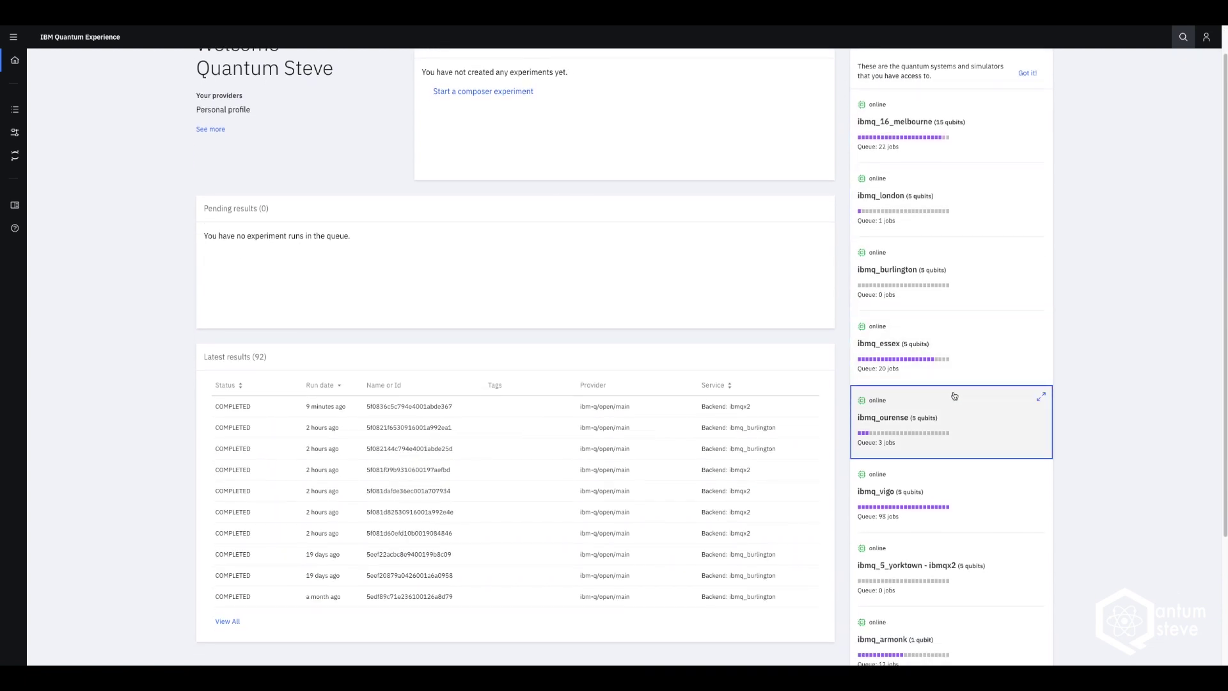
pyautogui.scroll(1, 926, 289)
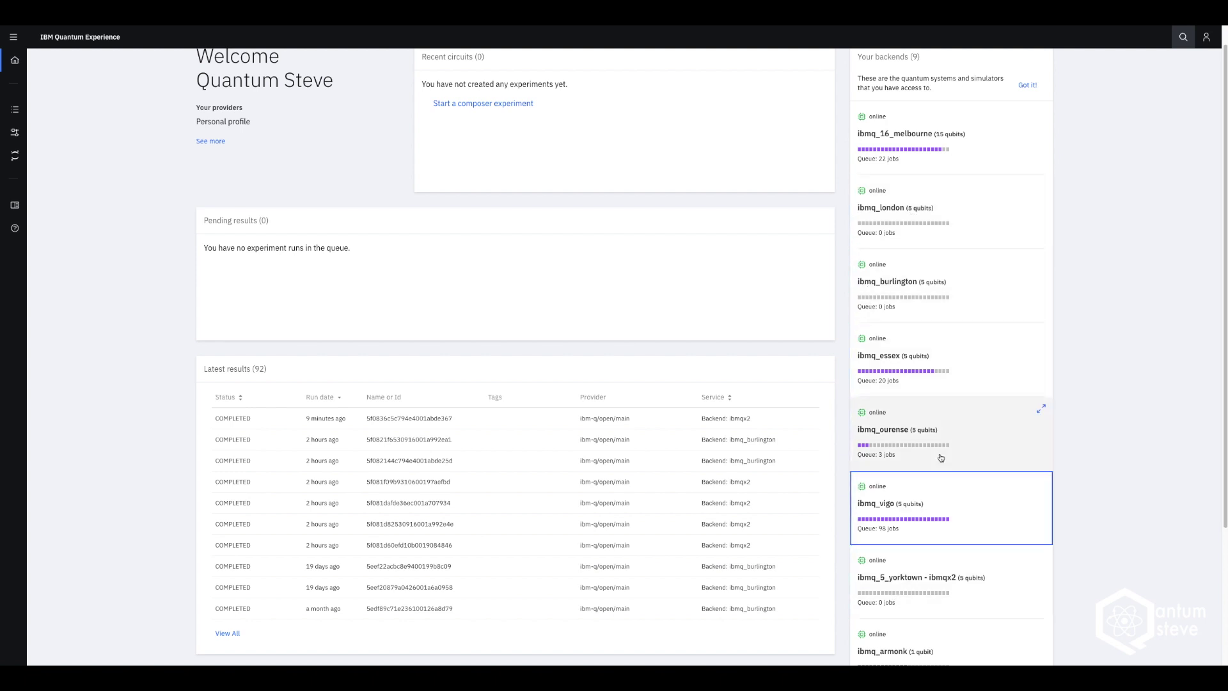
pyautogui.scroll(2, 940, 457)
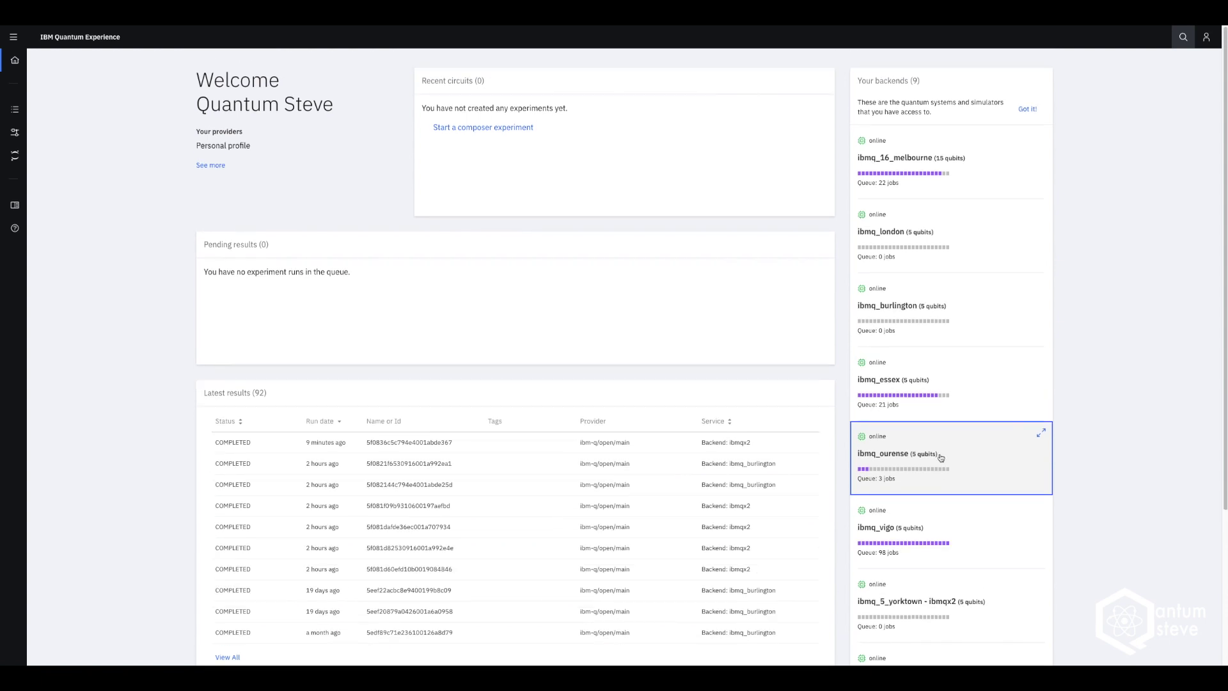
pyautogui.moveTo(904, 235); pyautogui.dragTo(858, 231)
pyautogui.hotkey('ctrl', 'c')
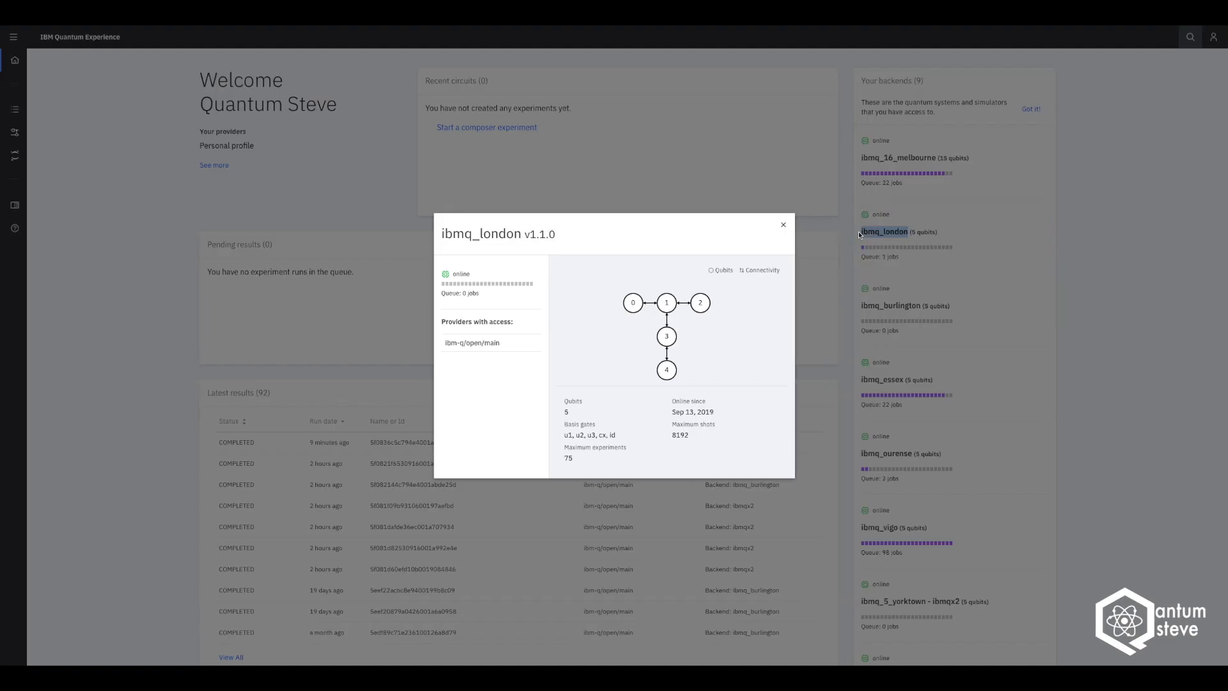
pyautogui.click(878, 215)
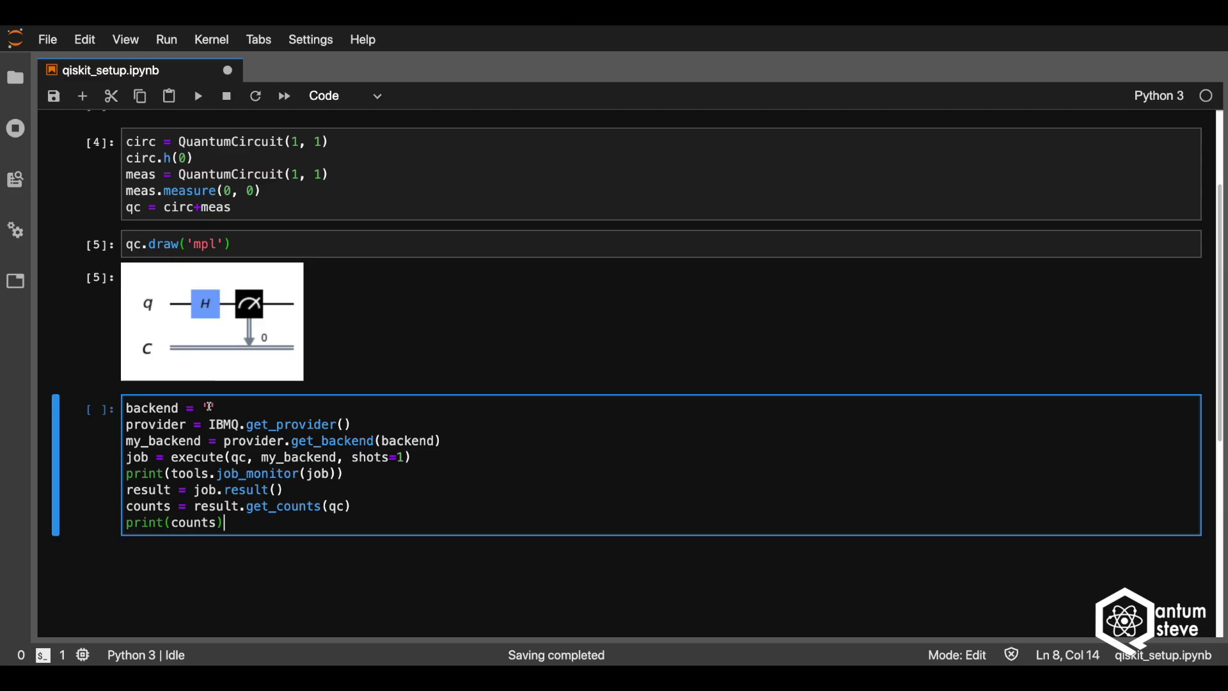
# - Paste 'ibmq_london' as the backend name and run the job cell on that device
pyautogui.click(210, 407)
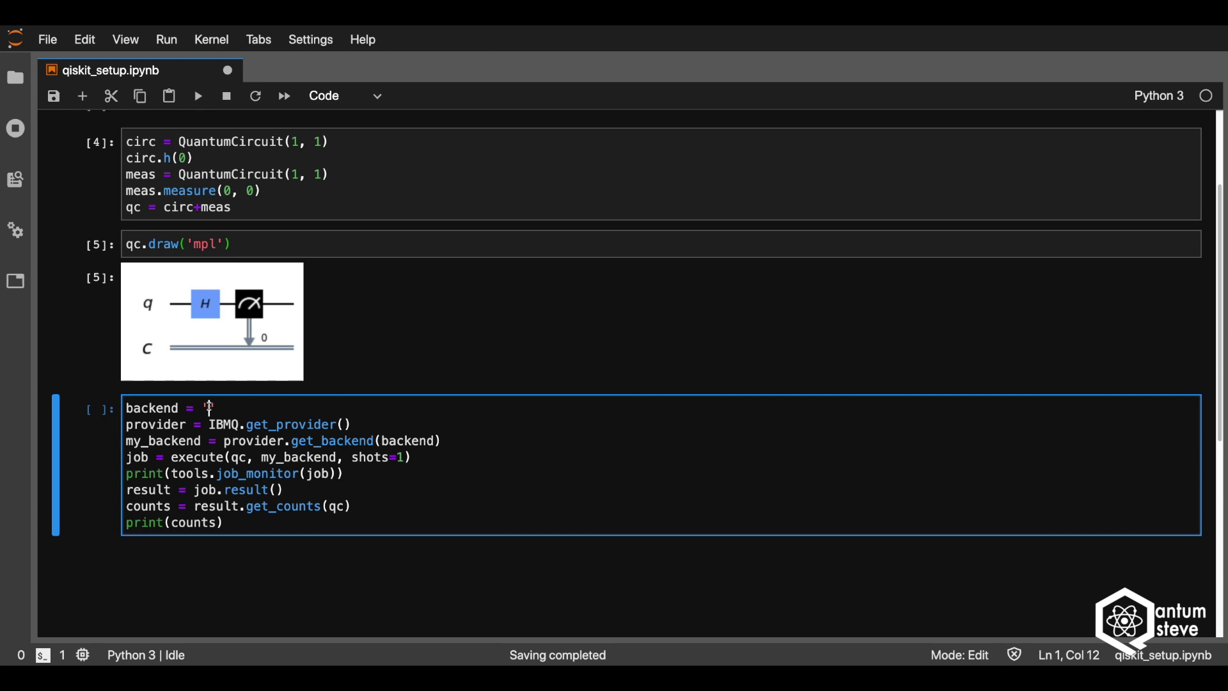
pyautogui.hotkey('ctrl', 'v')
pyautogui.click(270, 455)
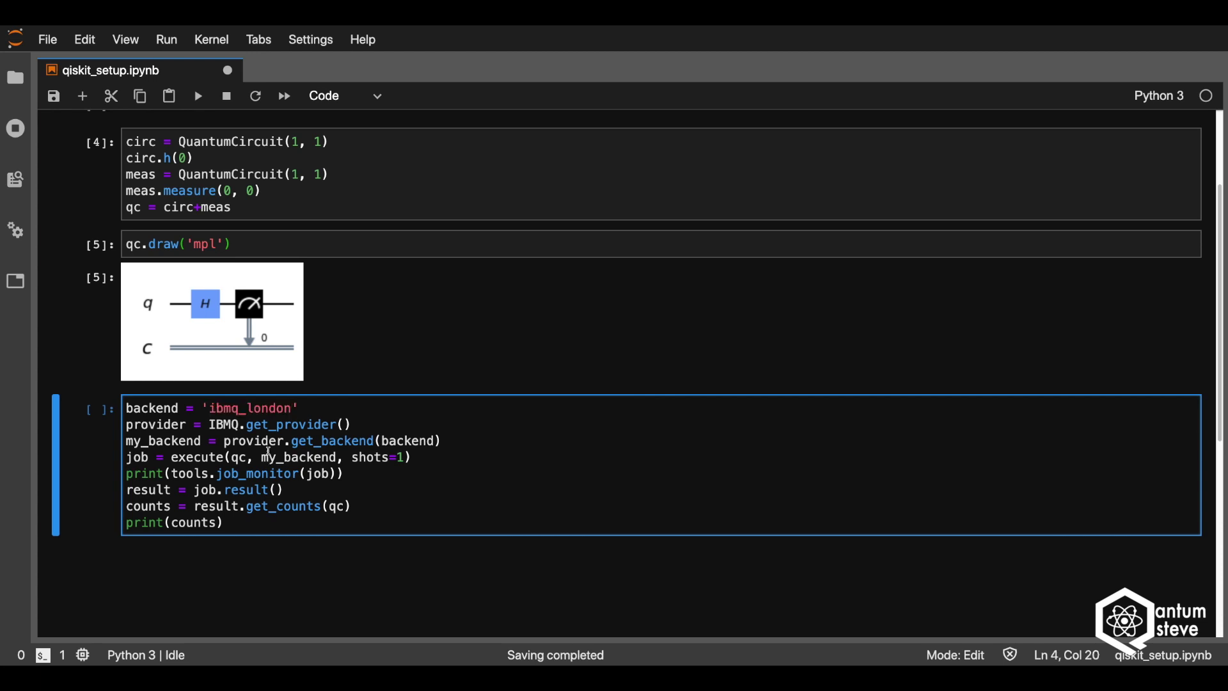
pyautogui.hotkey('shift', 'Return')
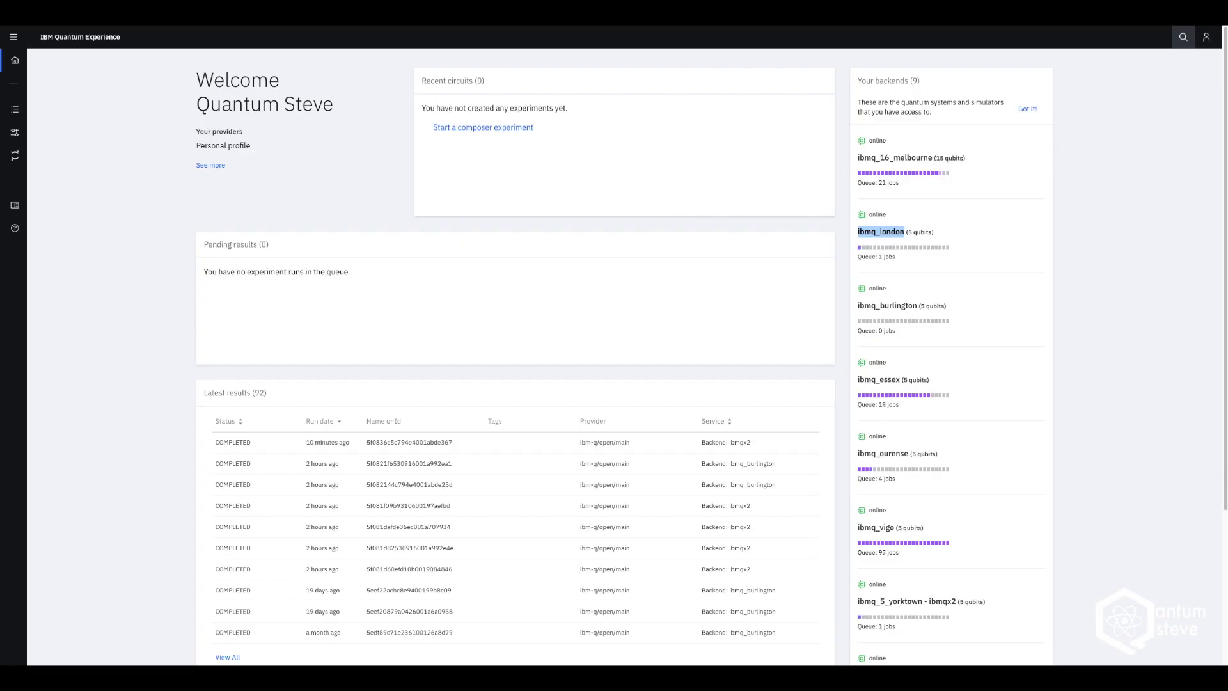
# - Reload the IBM Quantum Experience dashboard to show the new ibmq_london result
pyautogui.press('F5')
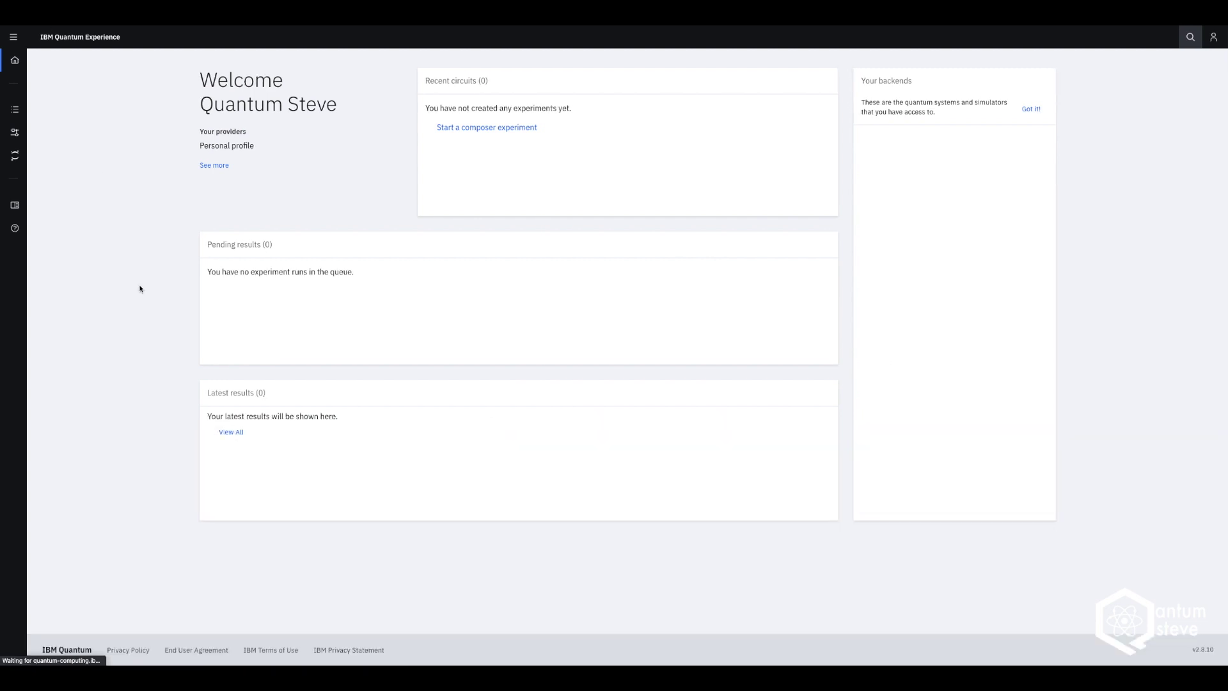